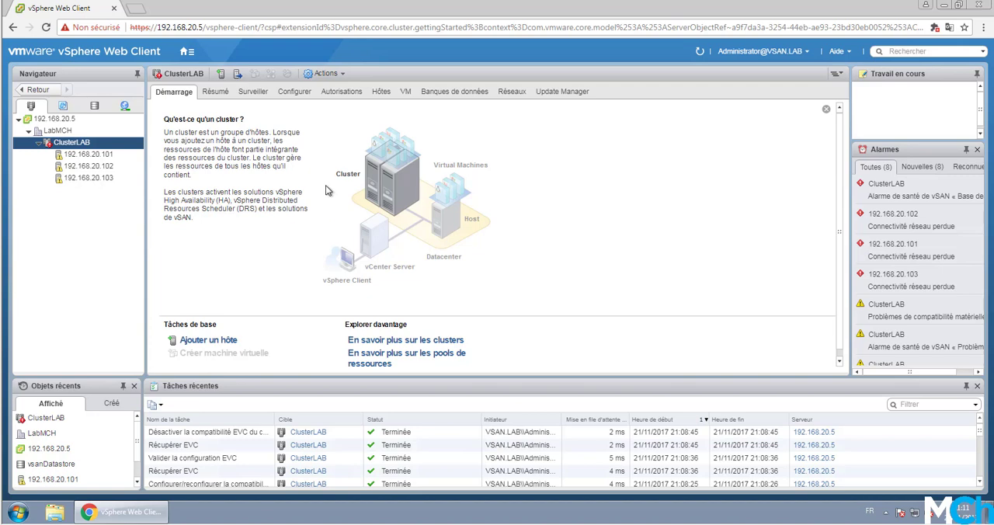
- Enable VMware EVC for Intel hosts on ClusterLAB with the Intel "Merom" Generation mode
{"action": "left_click", "coordinate": [294, 93]}
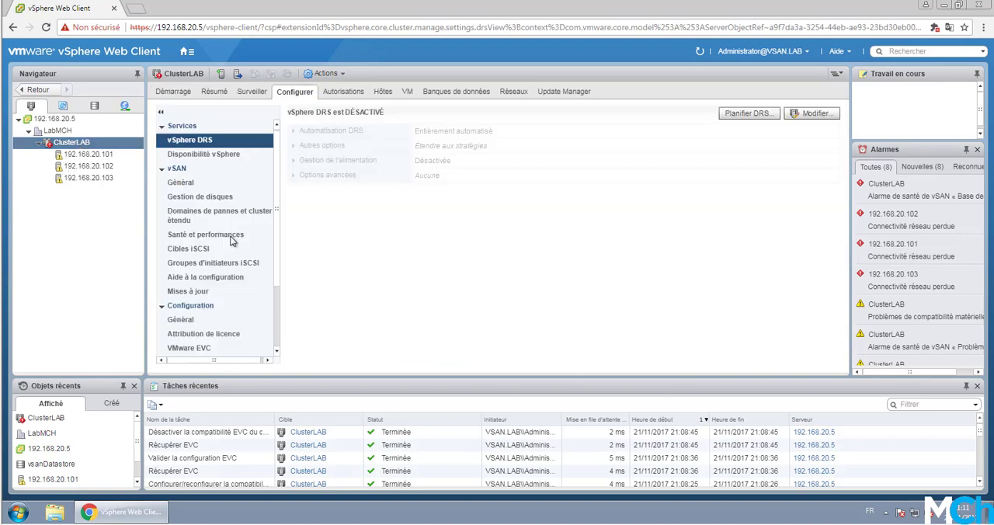
{"action": "left_click", "coordinate": [191, 182]}
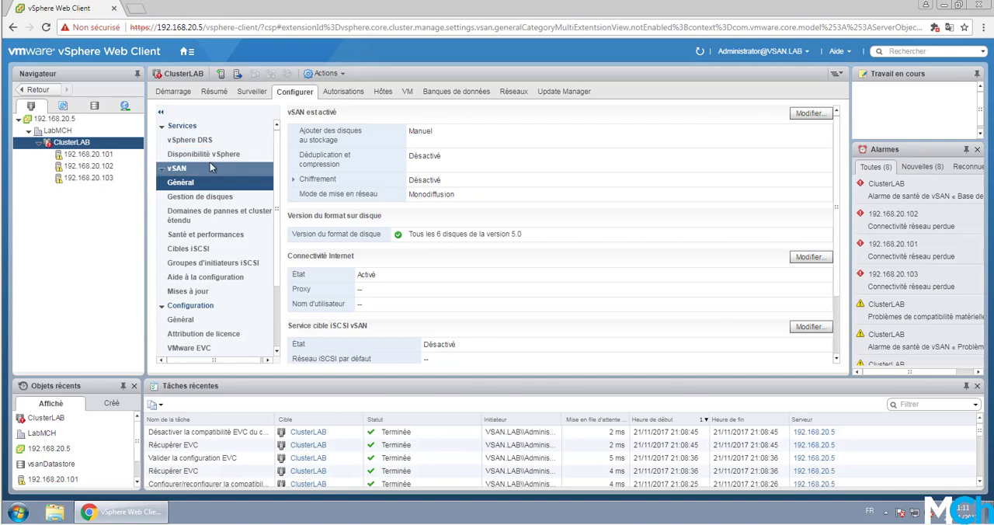
{"action": "scroll", "coordinate": [220, 307], "scroll_direction": "down", "scroll_amount": 1}
{"action": "left_click", "coordinate": [208, 307]}
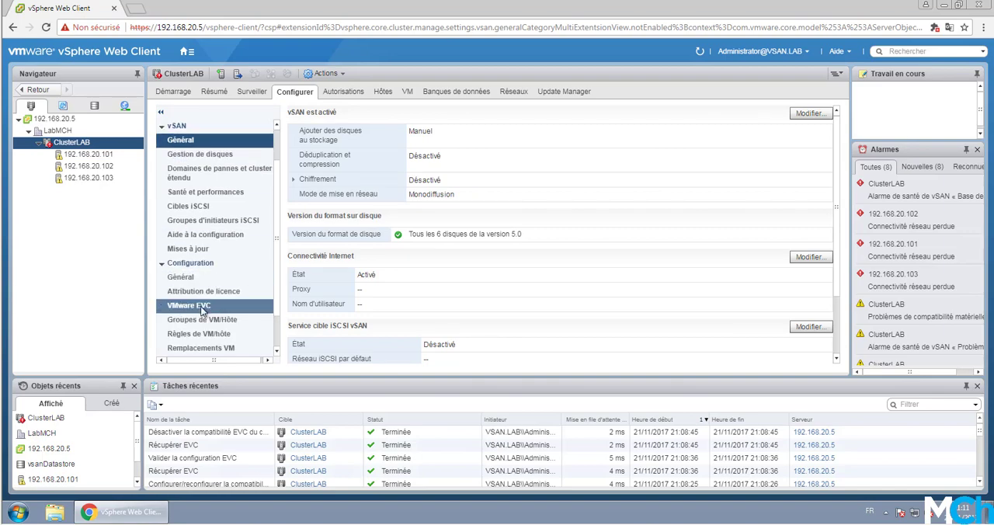
{"action": "left_click", "coordinate": [820, 116]}
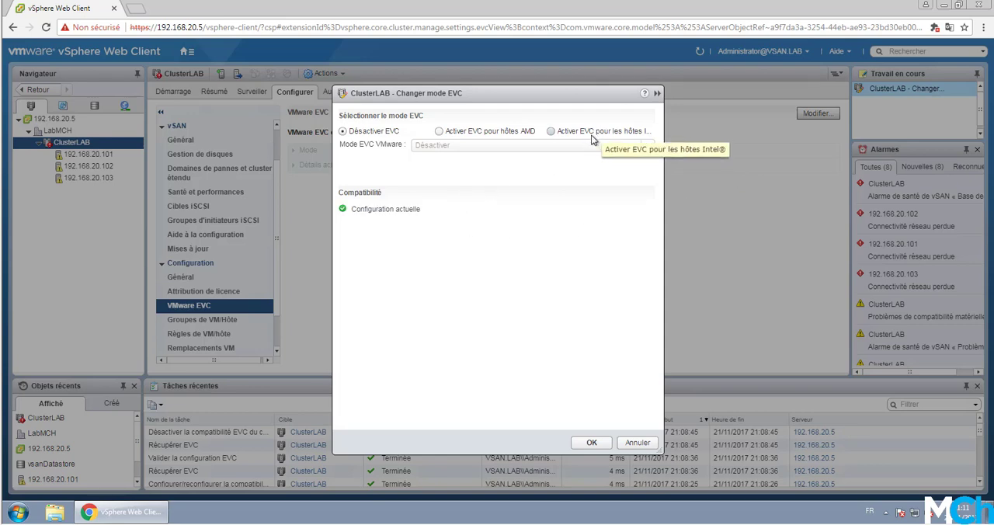
{"action": "left_click", "coordinate": [551, 132]}
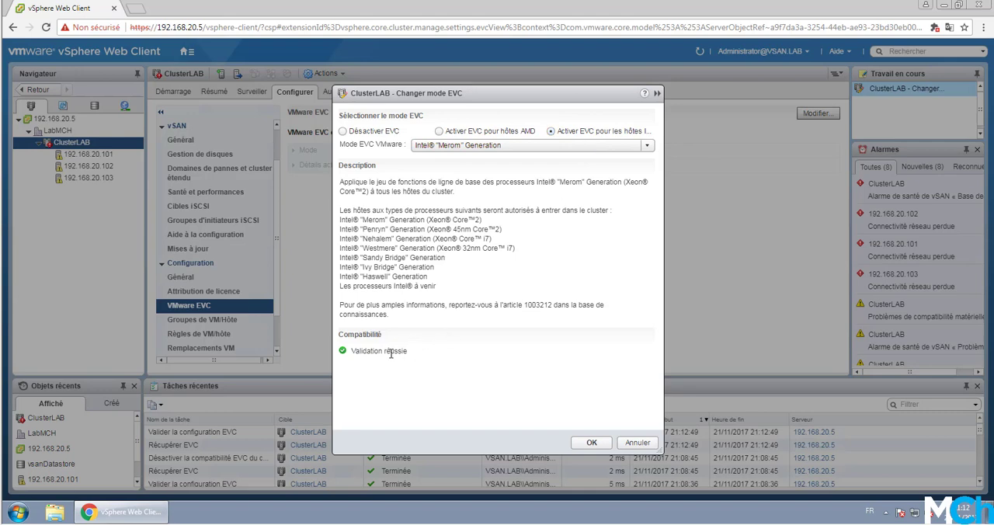
{"action": "left_click", "coordinate": [500, 146]}
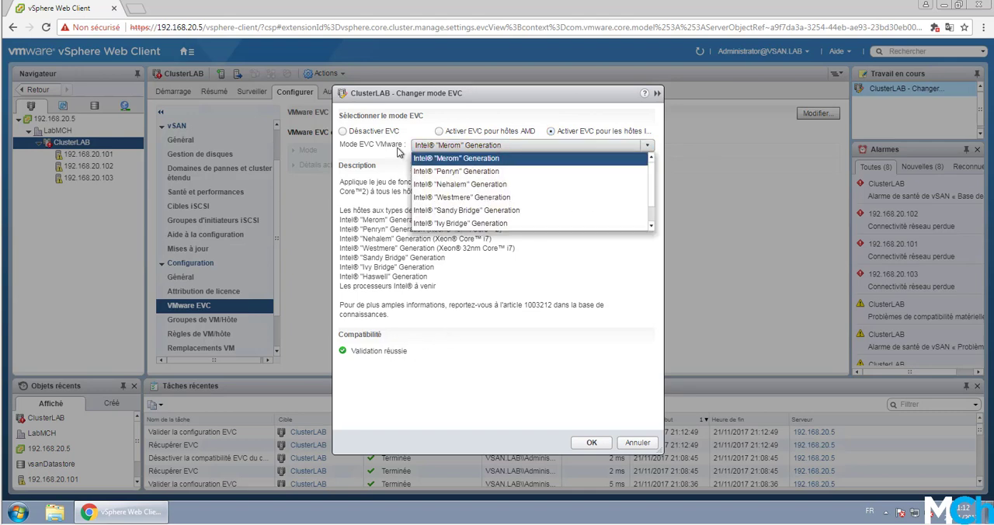
{"action": "left_click", "coordinate": [424, 146]}
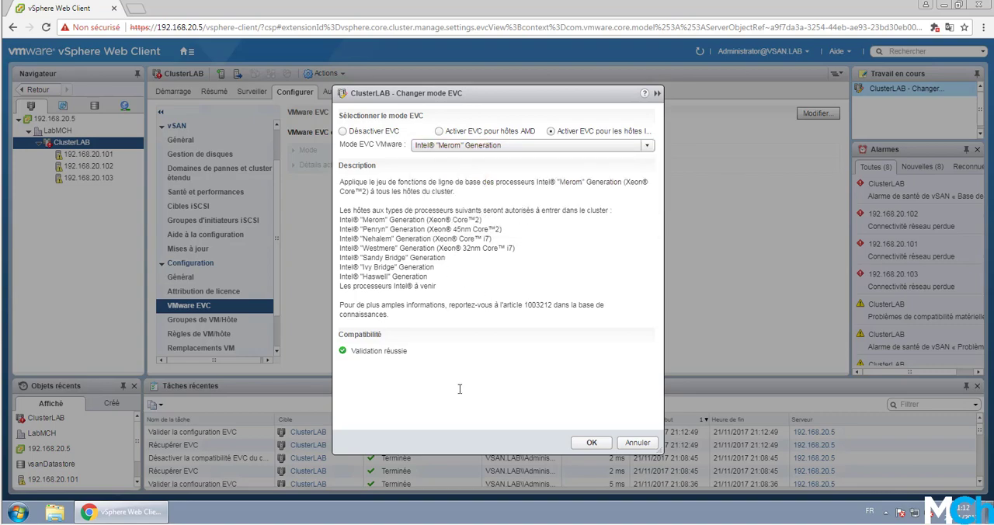
{"action": "left_click", "coordinate": [592, 443]}
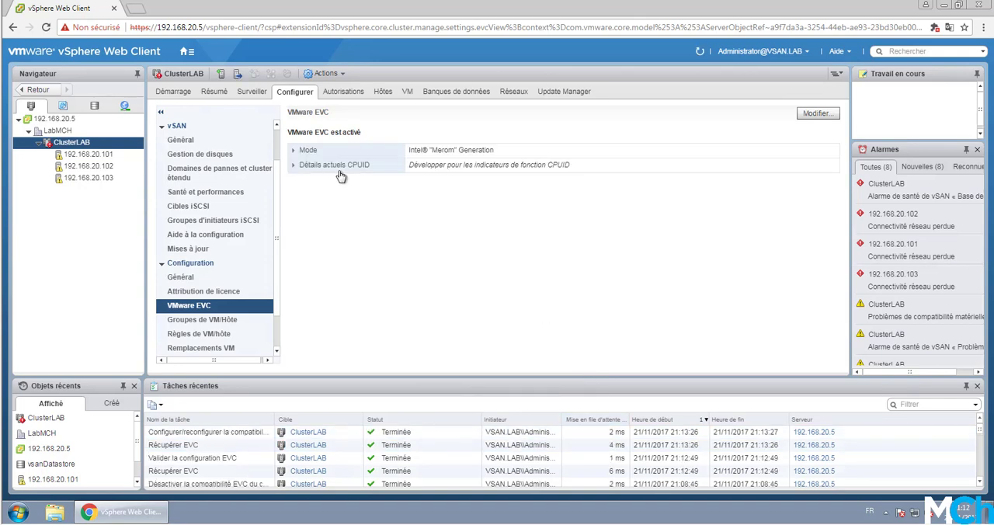
- Expand the cluster's current CPUID details, examine the feature flag registers, and collapse the details again
{"action": "left_click", "coordinate": [298, 166]}
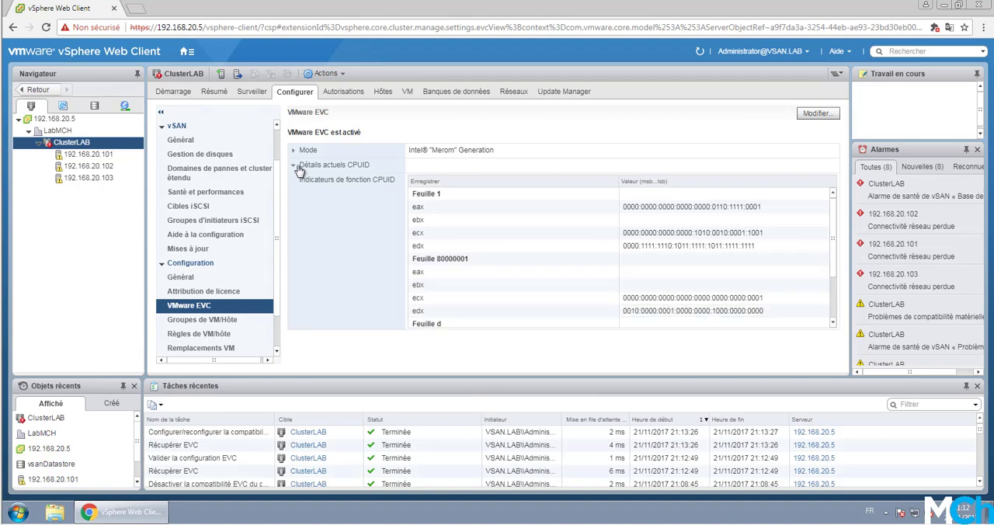
{"action": "scroll", "coordinate": [549, 275], "scroll_direction": "down", "scroll_amount": 2}
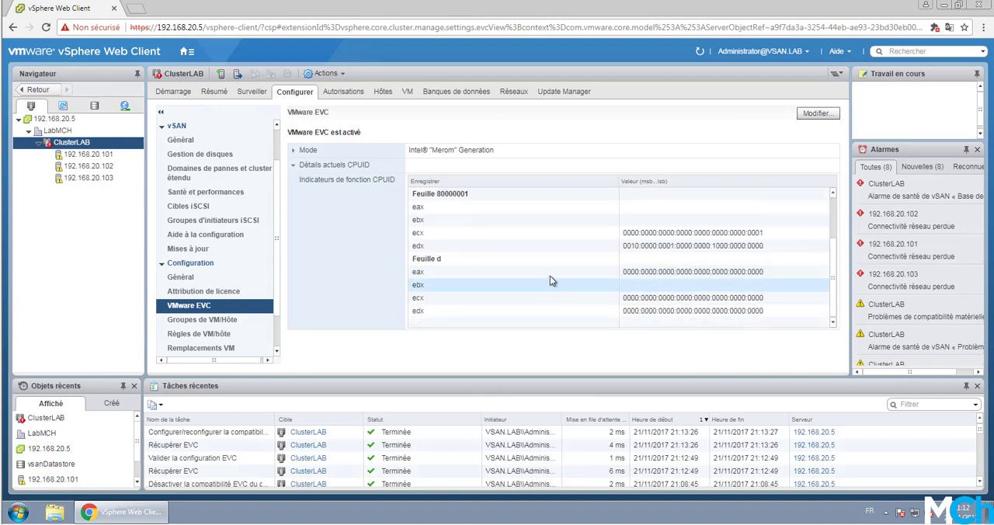
{"action": "scroll", "coordinate": [547, 268], "scroll_direction": "up", "scroll_amount": 2}
{"action": "scroll", "coordinate": [543, 241], "scroll_direction": "down", "scroll_amount": 2}
{"action": "scroll", "coordinate": [543, 241], "scroll_direction": "up", "scroll_amount": 2}
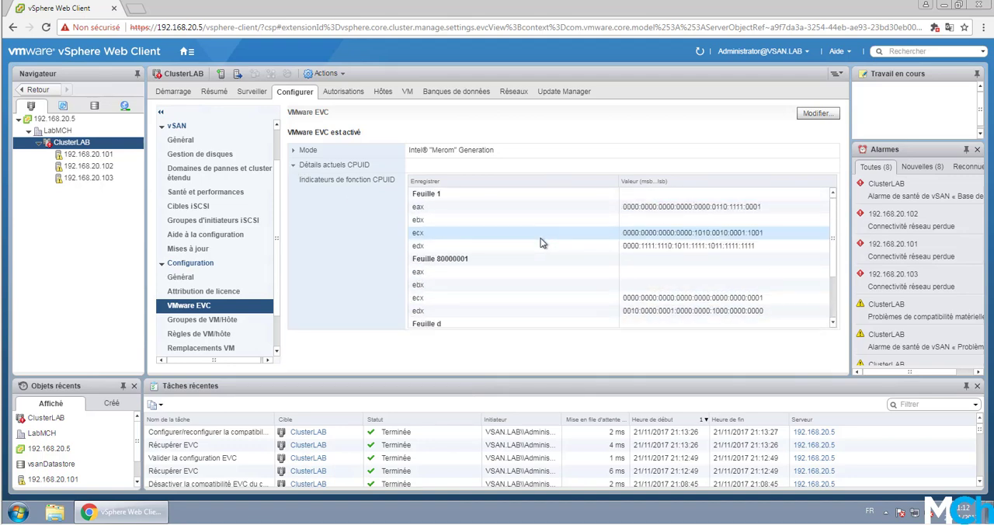
{"action": "left_click", "coordinate": [296, 165]}
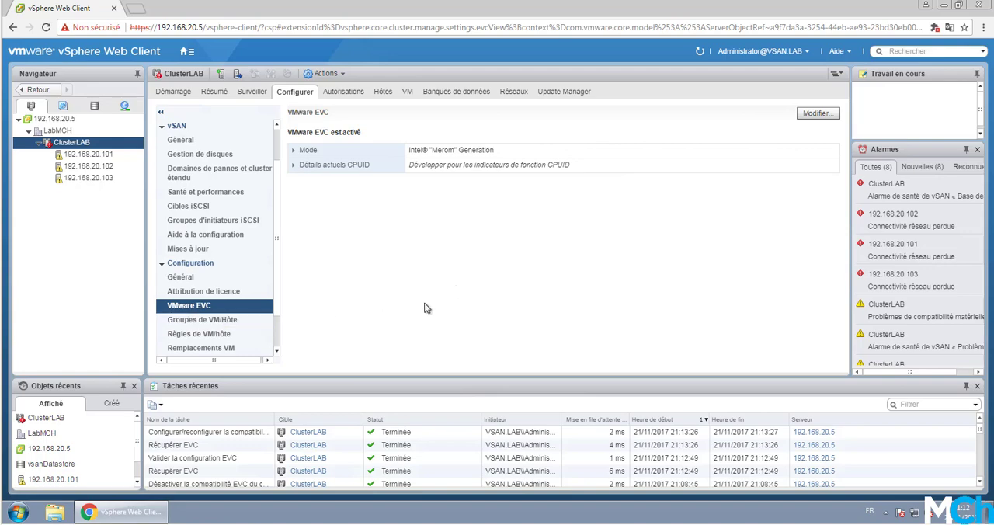
- Disable VMware EVC on ClusterLAB
{"action": "left_click", "coordinate": [817, 113]}
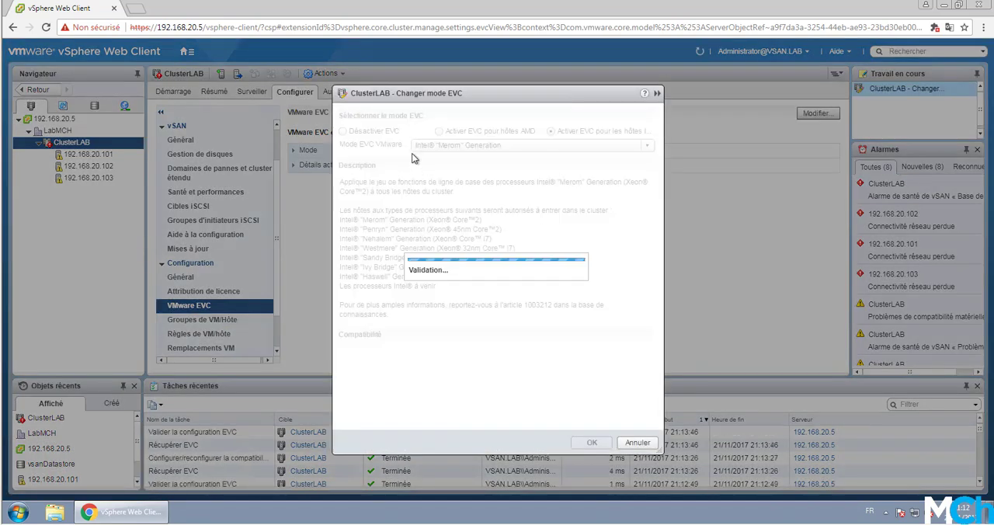
{"action": "left_click", "coordinate": [387, 135]}
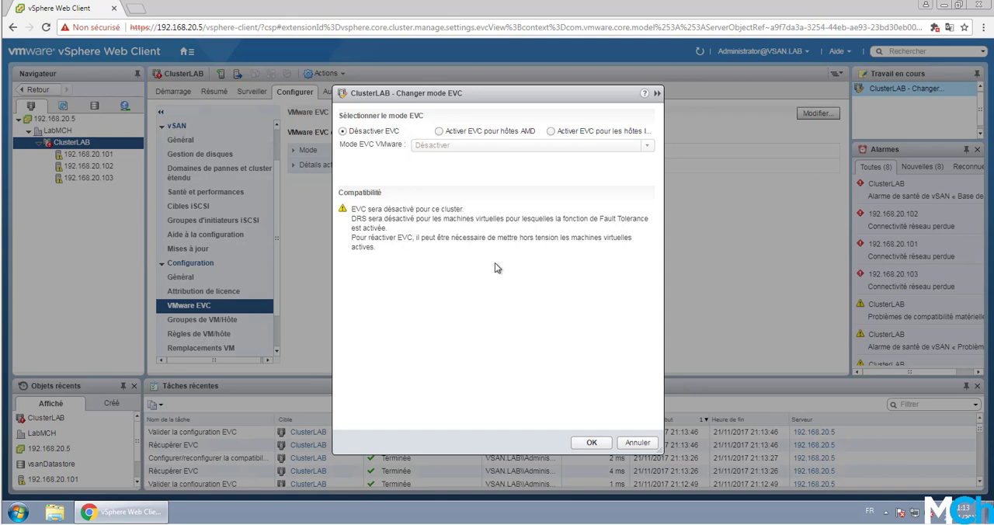
{"action": "left_click", "coordinate": [593, 445]}
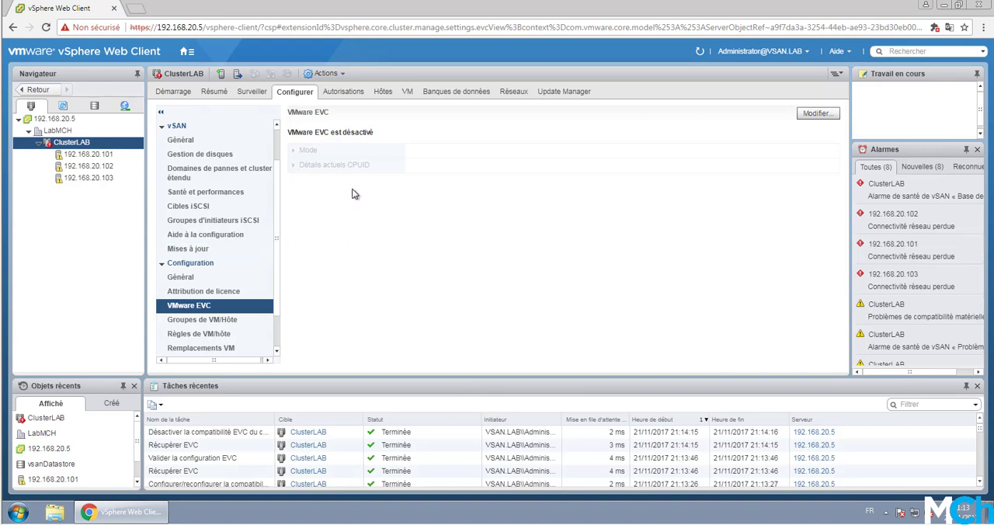
- Open ClusterLAB's vSphere DRS settings for editing and enable vSphere DRS
{"action": "scroll", "coordinate": [272, 218], "scroll_direction": "up", "scroll_amount": 1}
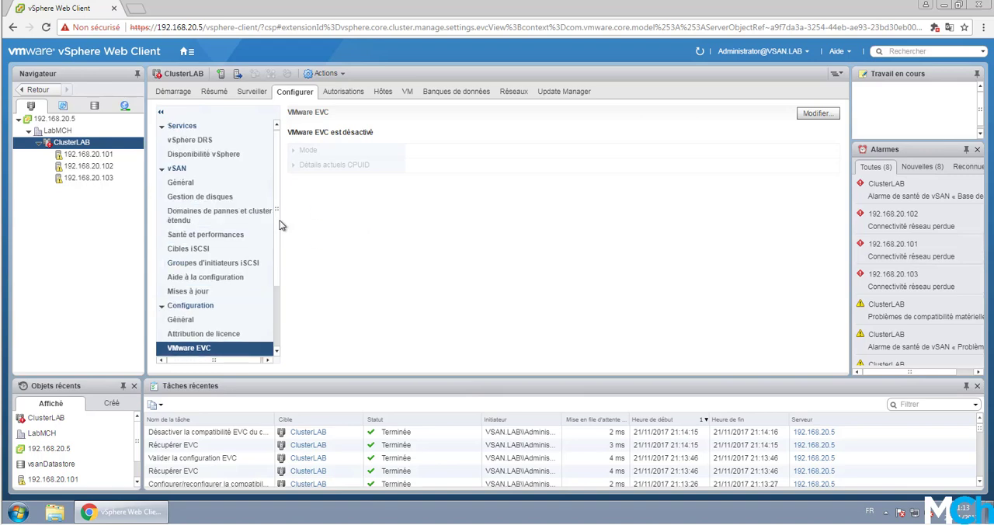
{"action": "left_click", "coordinate": [204, 141]}
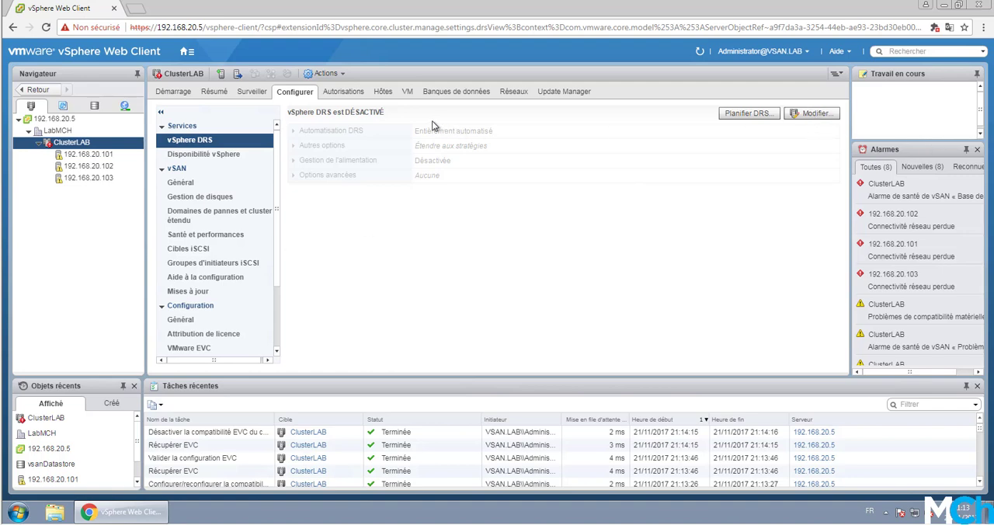
{"action": "left_click", "coordinate": [828, 115]}
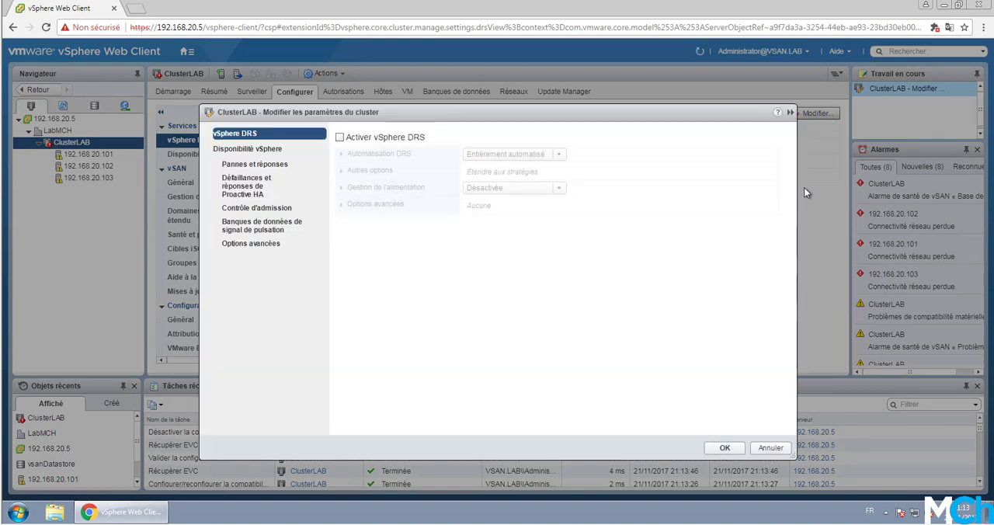
{"action": "left_click", "coordinate": [400, 137]}
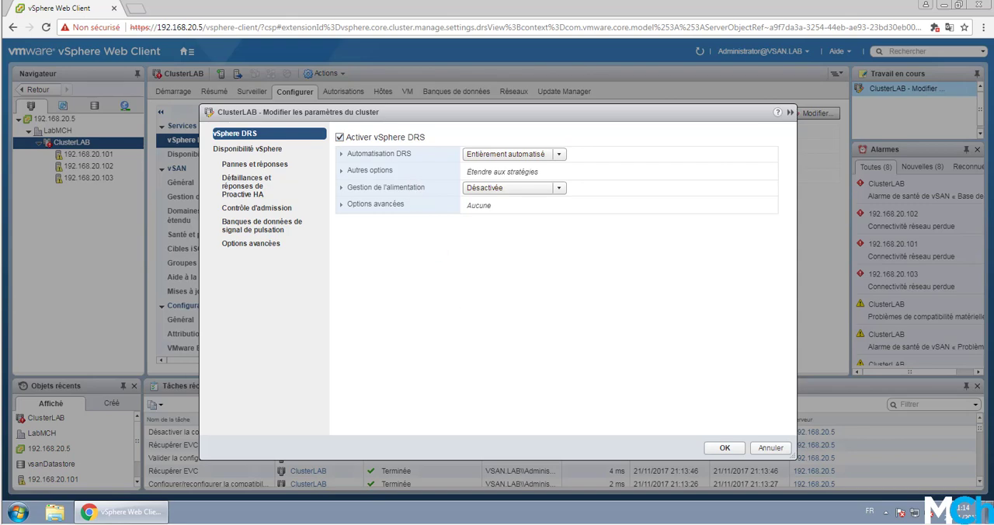
- Expand the DRS automation settings and examine the automation levels, migration threshold and other DRS options
{"action": "left_click", "coordinate": [393, 155]}
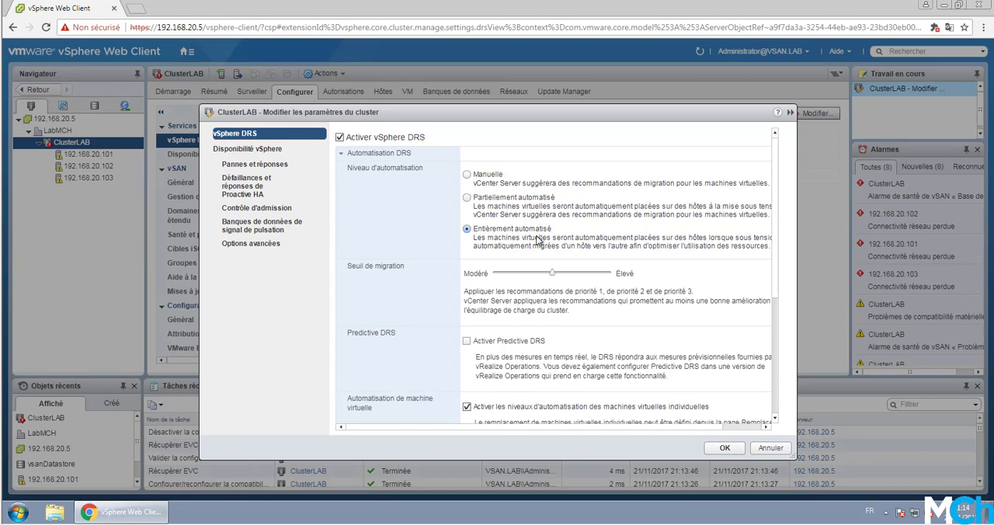
{"action": "scroll", "coordinate": [536, 241], "scroll_direction": "down", "scroll_amount": 3}
{"action": "scroll", "coordinate": [499, 242], "scroll_direction": "up", "scroll_amount": 3}
{"action": "scroll", "coordinate": [448, 229], "scroll_direction": "down", "scroll_amount": 3}
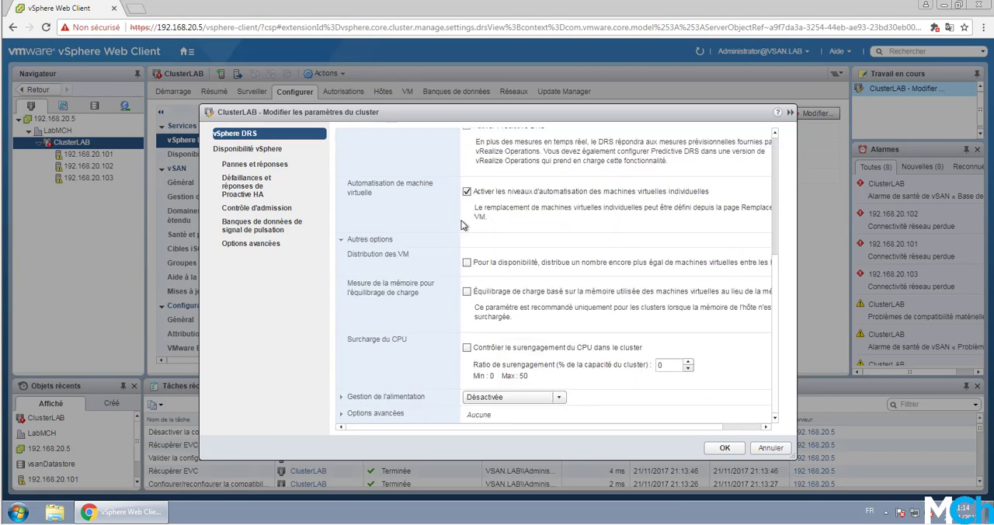
{"action": "scroll", "coordinate": [549, 198], "scroll_direction": "up", "scroll_amount": 3}
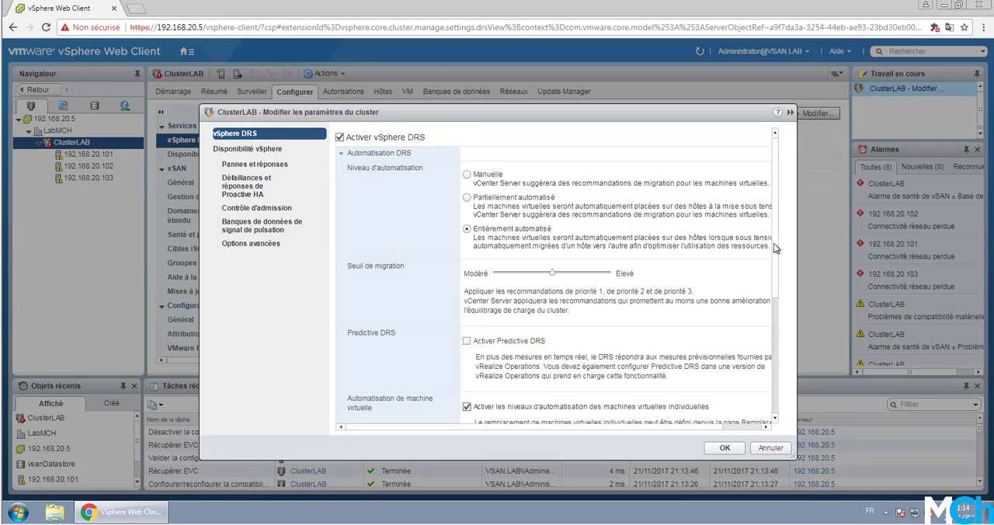
{"action": "scroll", "coordinate": [777, 280], "scroll_direction": "down", "scroll_amount": 3}
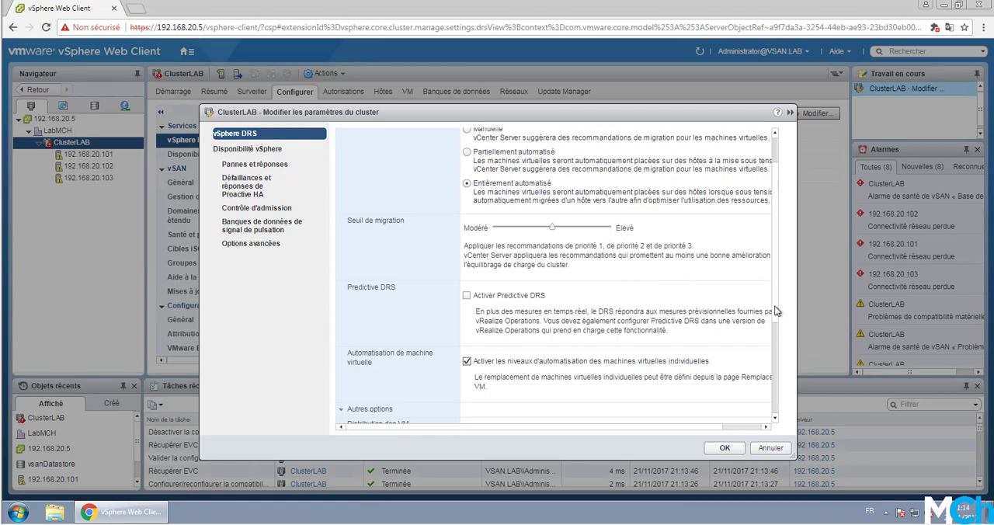
{"action": "scroll", "coordinate": [775, 310], "scroll_direction": "down", "scroll_amount": 1}
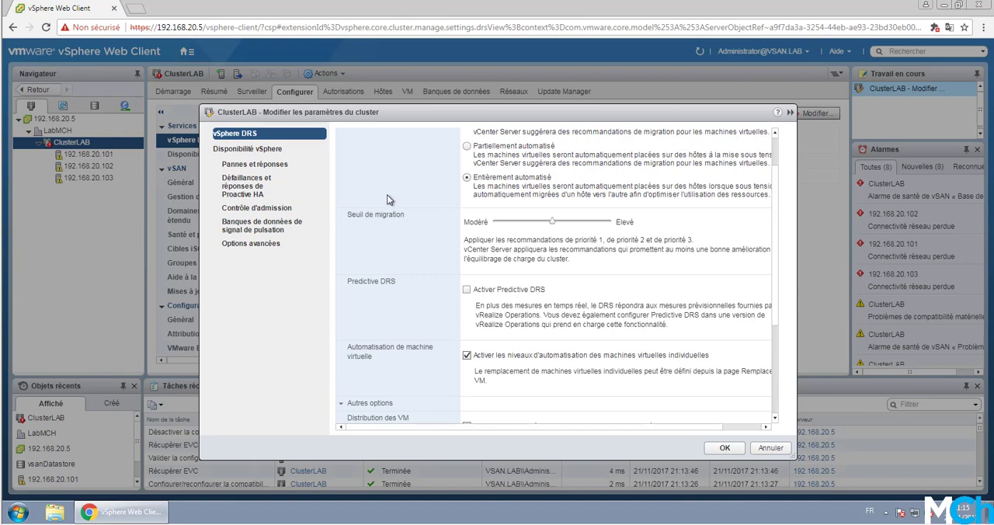
{"action": "scroll", "coordinate": [419, 233], "scroll_direction": "down", "scroll_amount": 2}
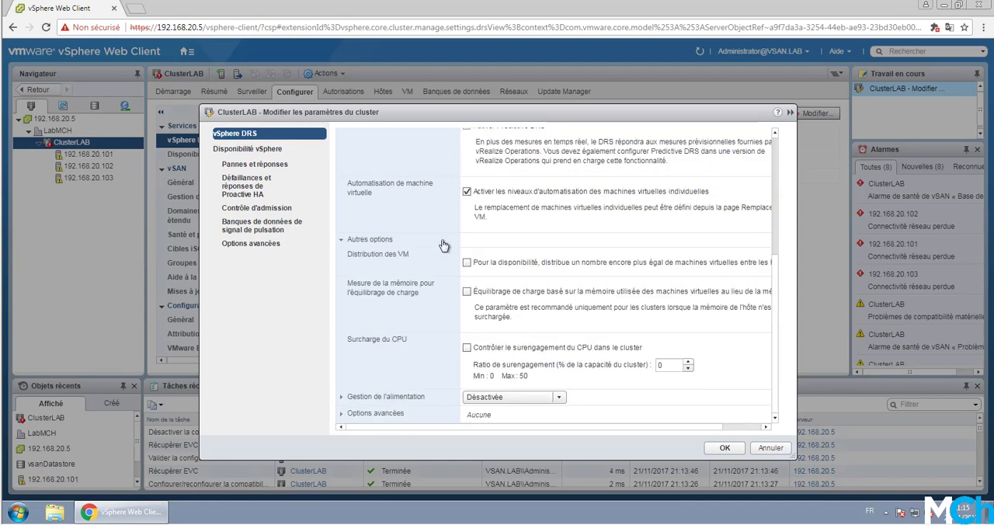
{"action": "scroll", "coordinate": [447, 247], "scroll_direction": "up", "scroll_amount": 3}
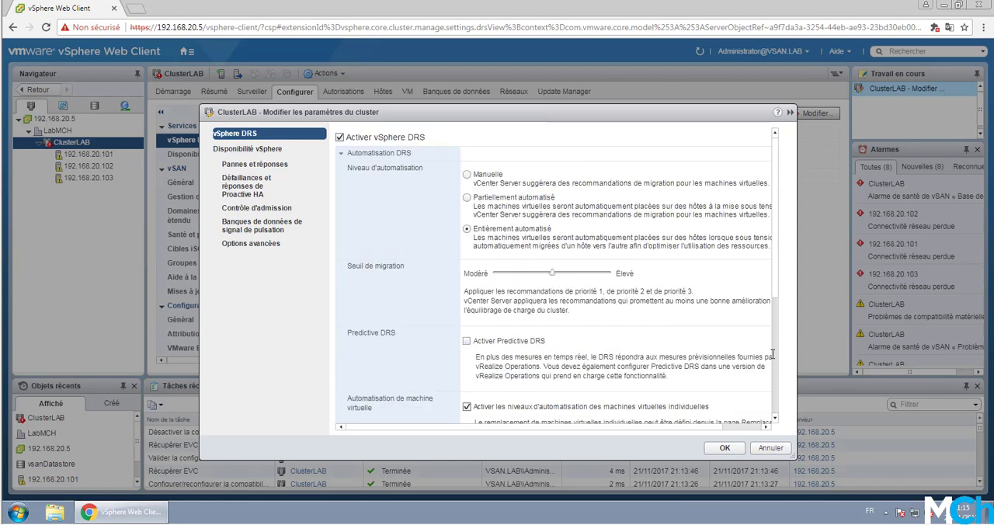
- Examine the Predictive DRS, individual VM automation, VM distribution, memory load balancing and CPU overcommitment settings
{"action": "left_click_drag", "start_coordinate": [777, 289], "coordinate": [777, 355]}
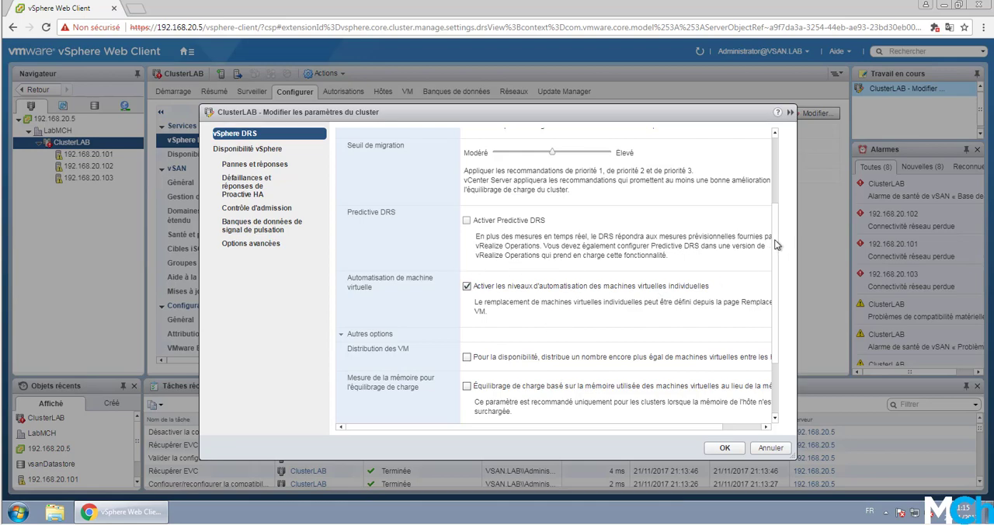
{"action": "scroll", "coordinate": [776, 245], "scroll_direction": "up", "scroll_amount": 1}
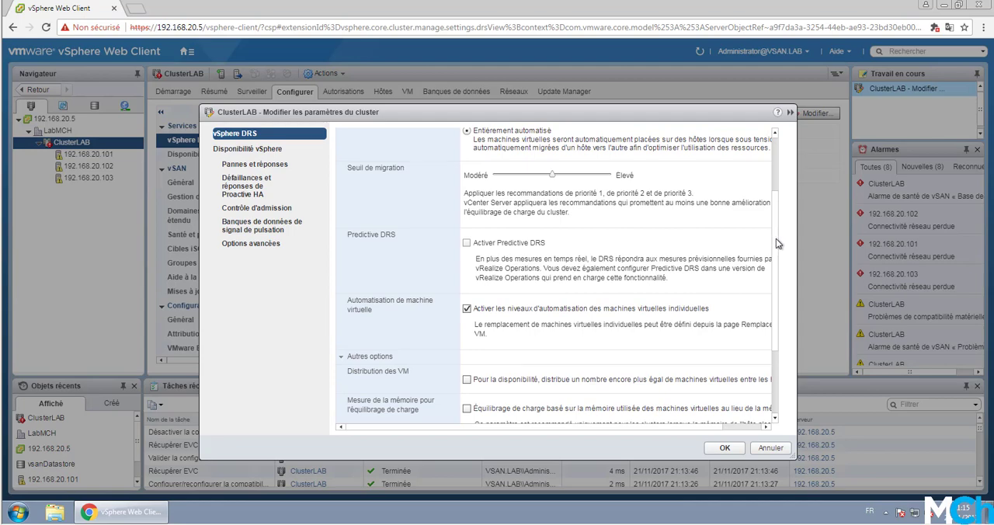
{"action": "scroll", "coordinate": [776, 243], "scroll_direction": "down", "scroll_amount": 1}
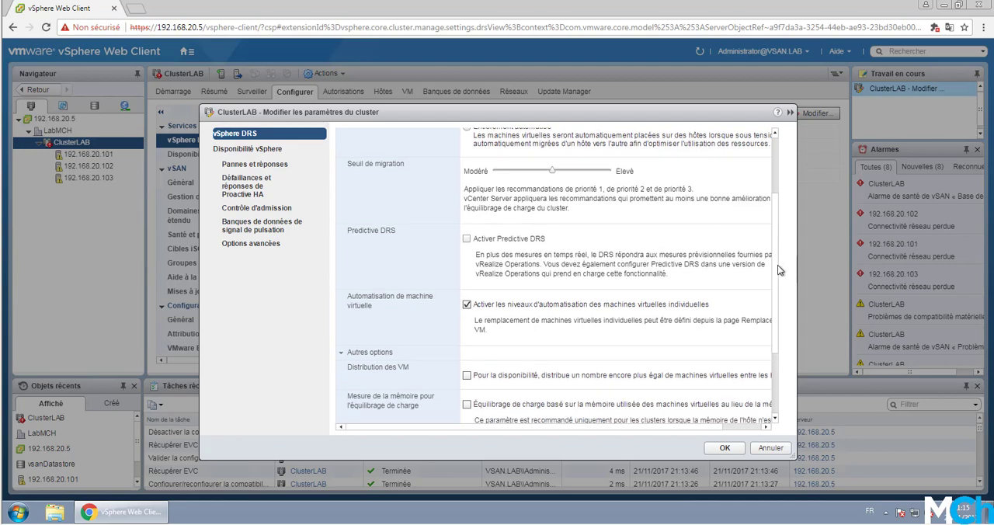
{"action": "scroll", "coordinate": [773, 260], "scroll_direction": "down", "scroll_amount": 1}
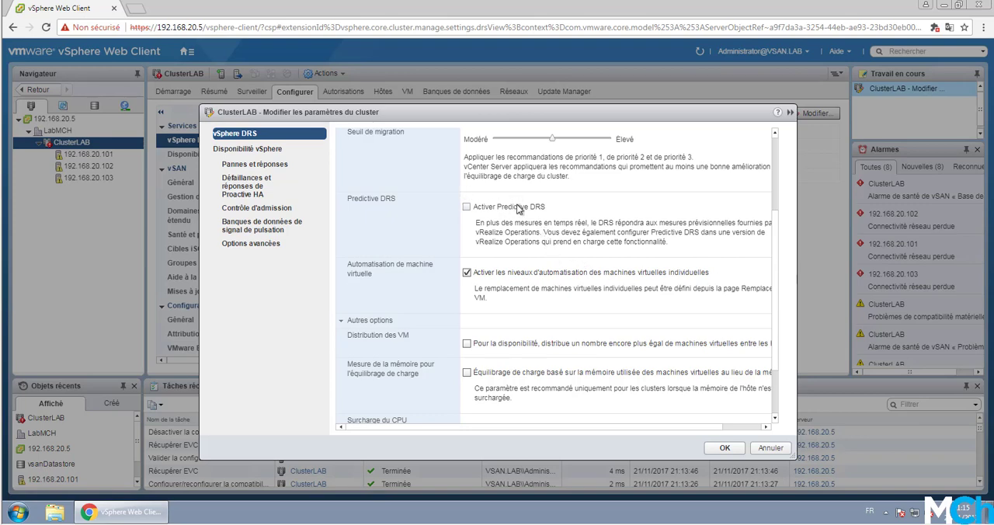
{"action": "left_click", "coordinate": [467, 272]}
{"action": "left_click", "coordinate": [467, 272]}
{"action": "scroll", "coordinate": [770, 246], "scroll_direction": "down", "scroll_amount": 1}
{"action": "scroll", "coordinate": [770, 272], "scroll_direction": "down", "scroll_amount": 1}
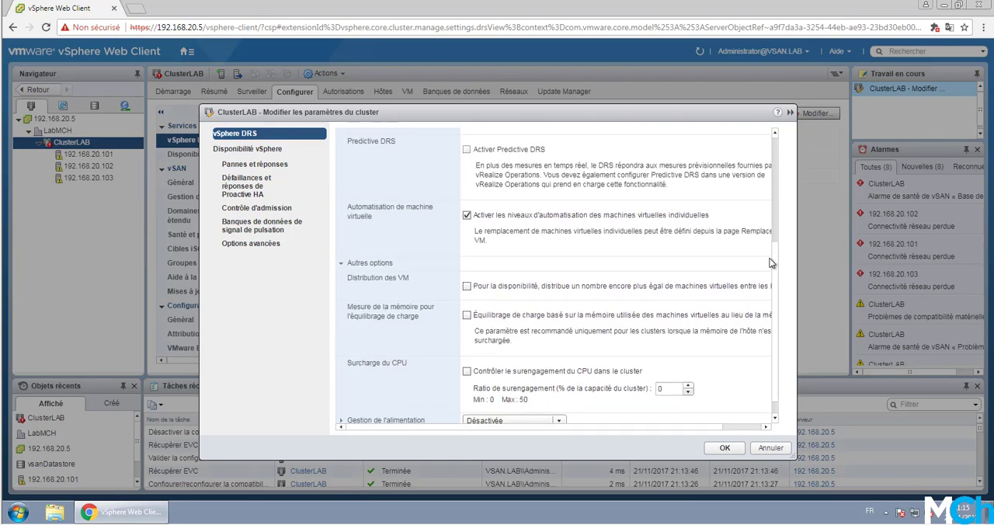
{"action": "scroll", "coordinate": [776, 260], "scroll_direction": "up", "scroll_amount": 3}
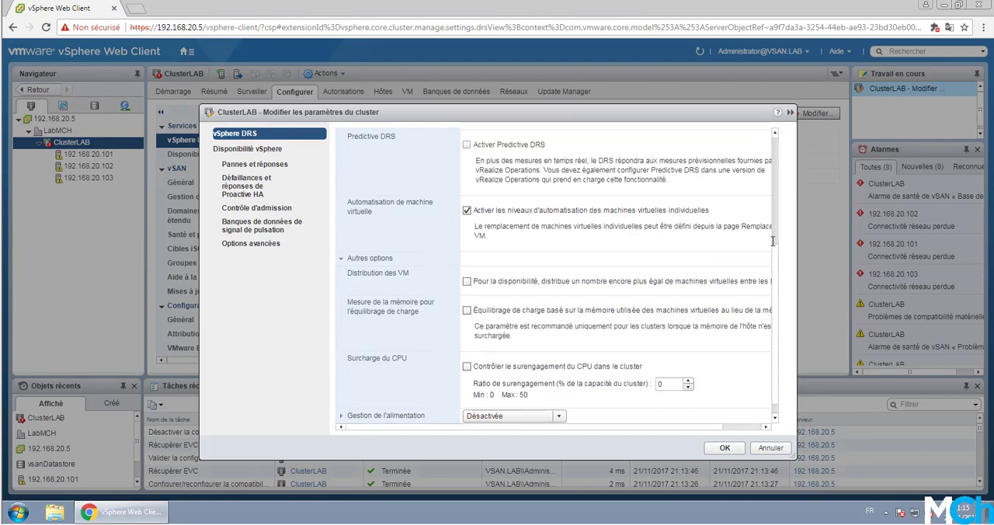
{"action": "scroll", "coordinate": [781, 272], "scroll_direction": "down", "scroll_amount": 2}
{"action": "left_click_drag", "start_coordinate": [782, 272], "coordinate": [779, 279]}
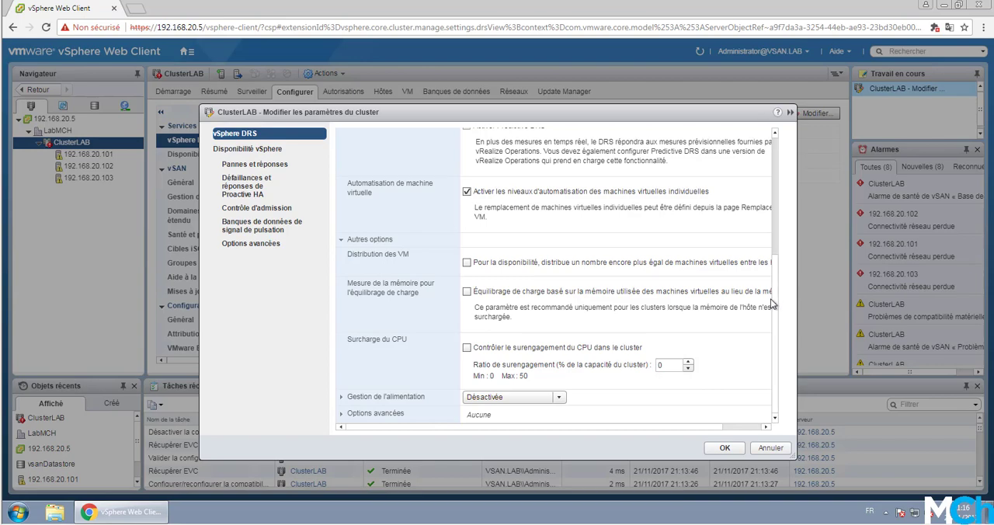
- Expand the DRS power management settings and examine the Wake-on-LAN, IPMI and iLO requirements, automation levels and DPM threshold
{"action": "left_click", "coordinate": [377, 398]}
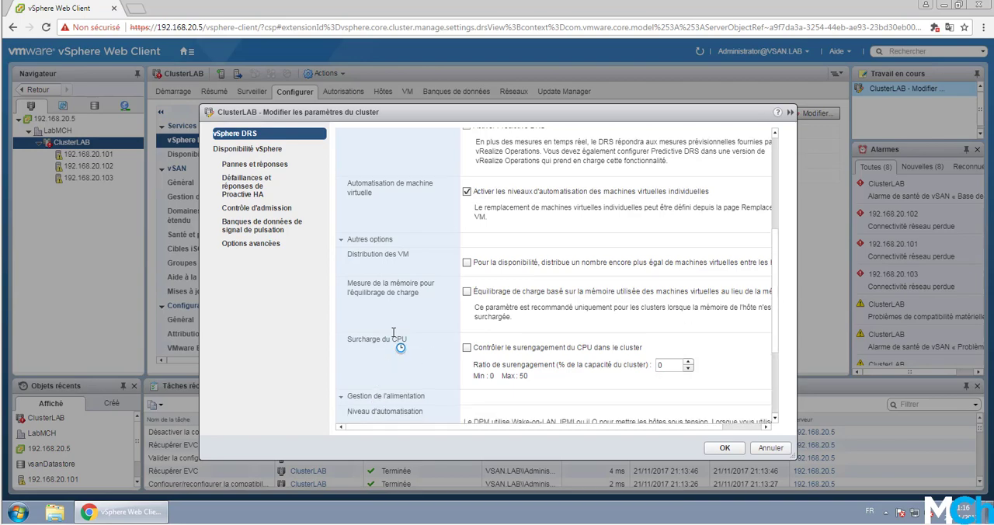
{"action": "scroll", "coordinate": [392, 326], "scroll_direction": "down", "scroll_amount": 5}
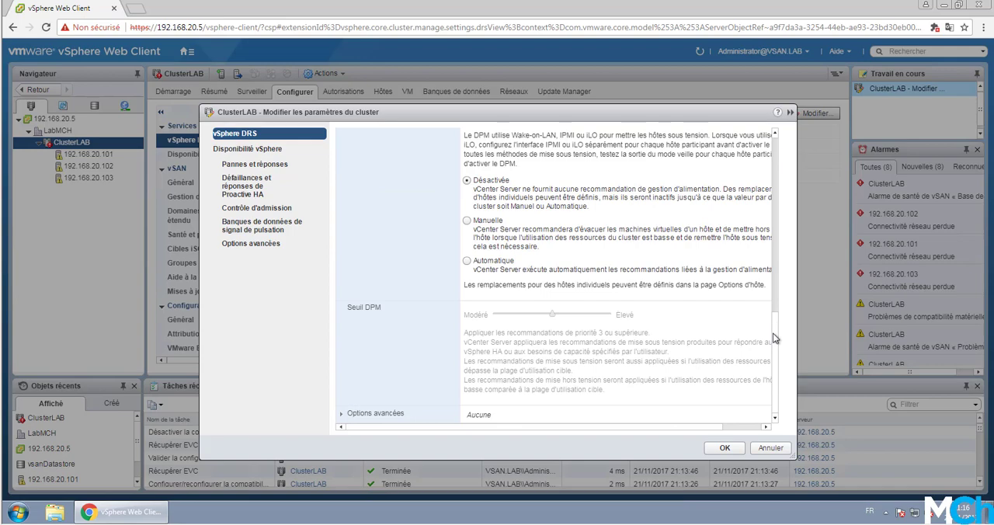
{"action": "left_click_drag", "start_coordinate": [774, 339], "coordinate": [777, 308]}
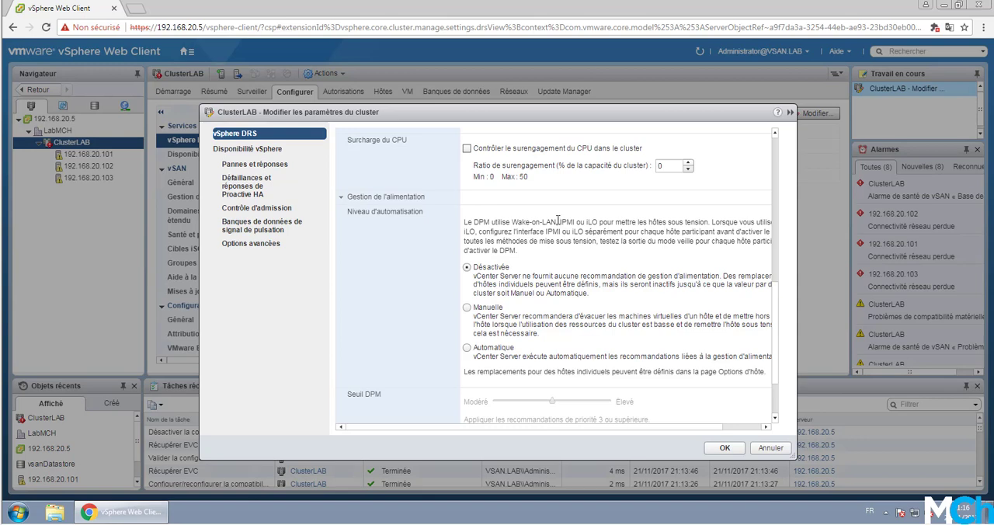
{"action": "left_click_drag", "start_coordinate": [558, 222], "coordinate": [511, 223]}
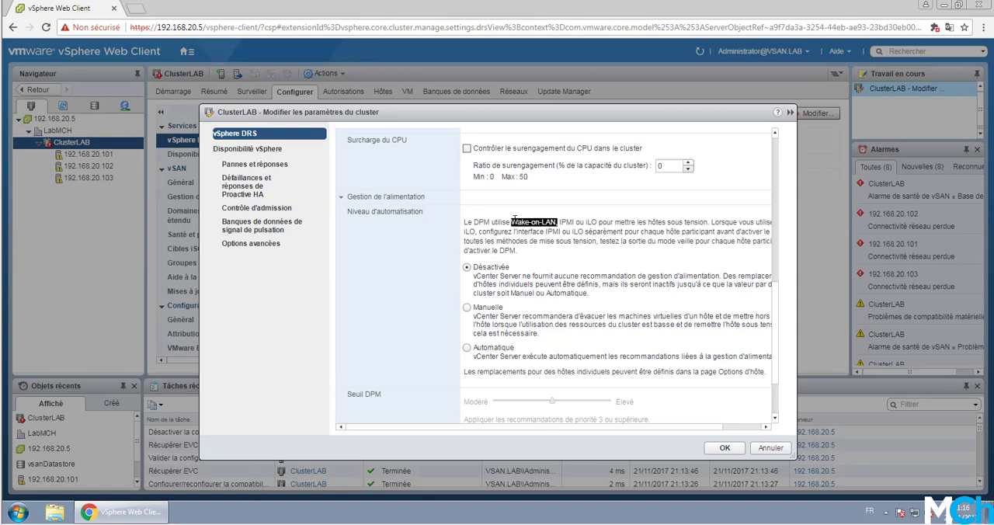
{"action": "left_click", "coordinate": [596, 221]}
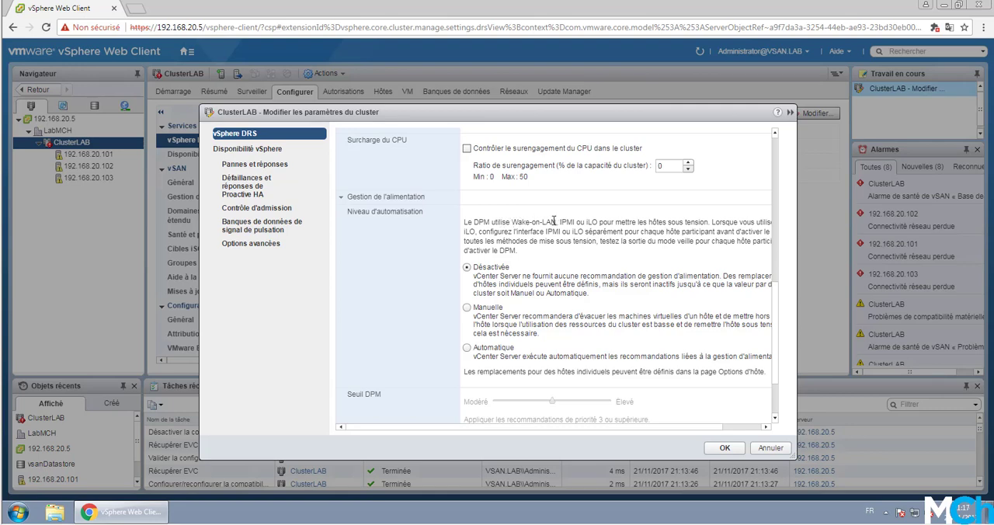
{"action": "left_click_drag", "start_coordinate": [554, 222], "coordinate": [511, 223]}
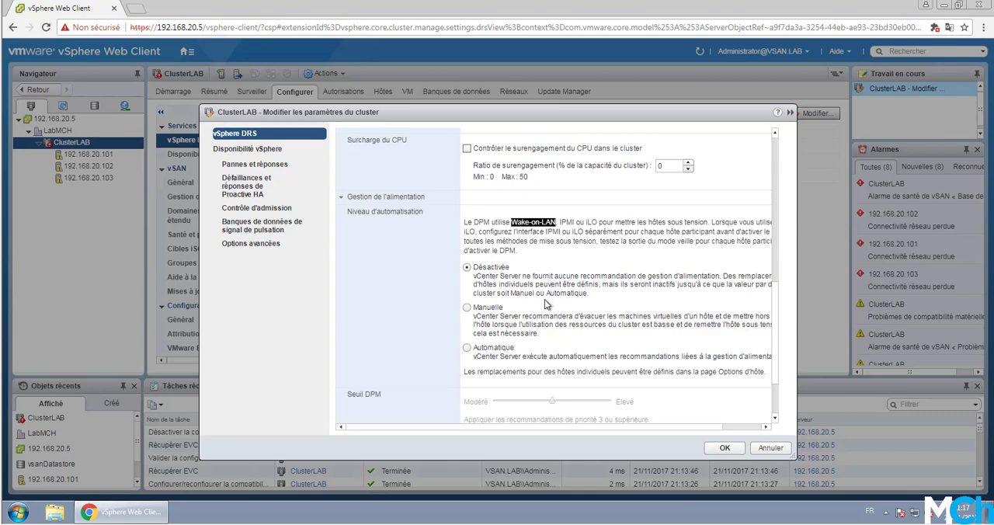
{"action": "mouse_move", "coordinate": [774, 340]}
{"action": "left_mouse_down"}
{"action": "mouse_move", "coordinate": [774, 352]}
{"action": "mouse_move", "coordinate": [775, 336]}
{"action": "left_mouse_up"}
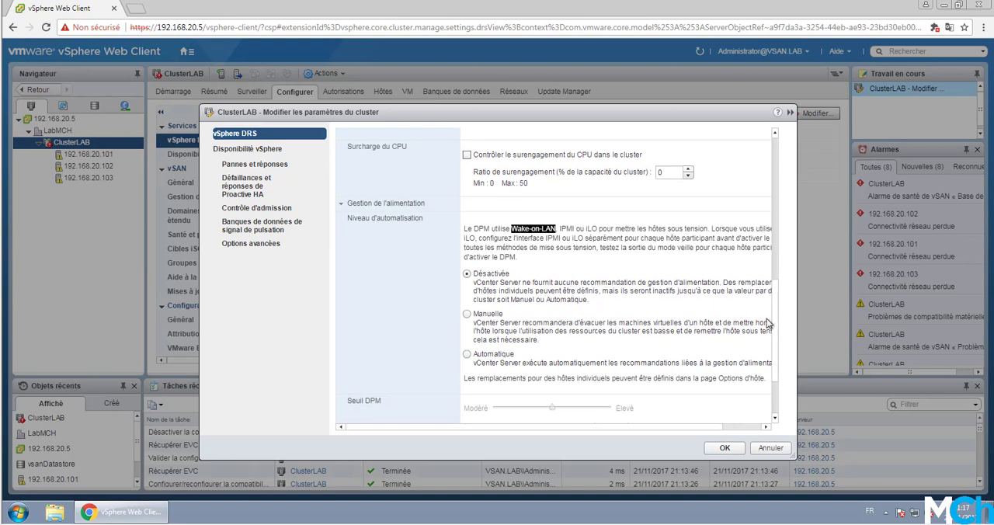
{"action": "scroll", "coordinate": [781, 338], "scroll_direction": "down", "scroll_amount": 3}
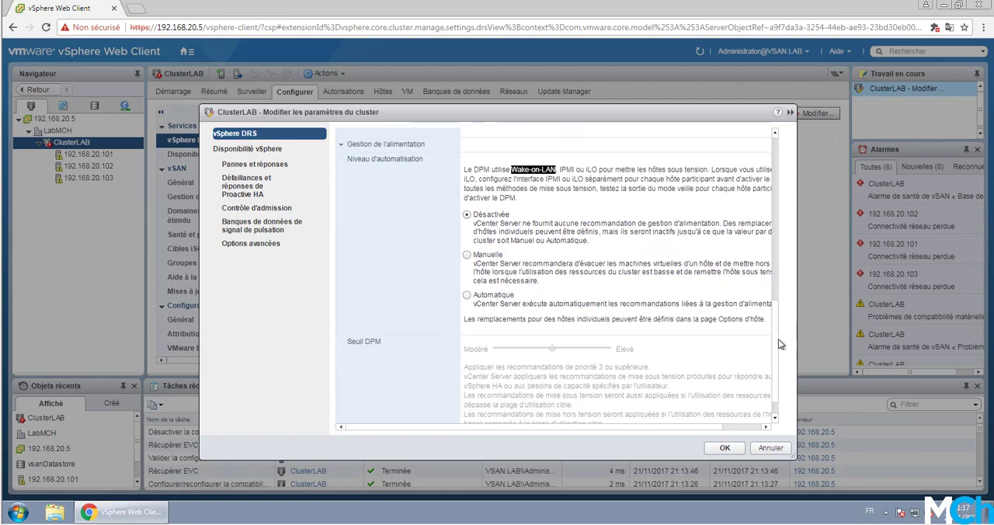
{"action": "scroll", "coordinate": [779, 353], "scroll_direction": "down", "scroll_amount": 2}
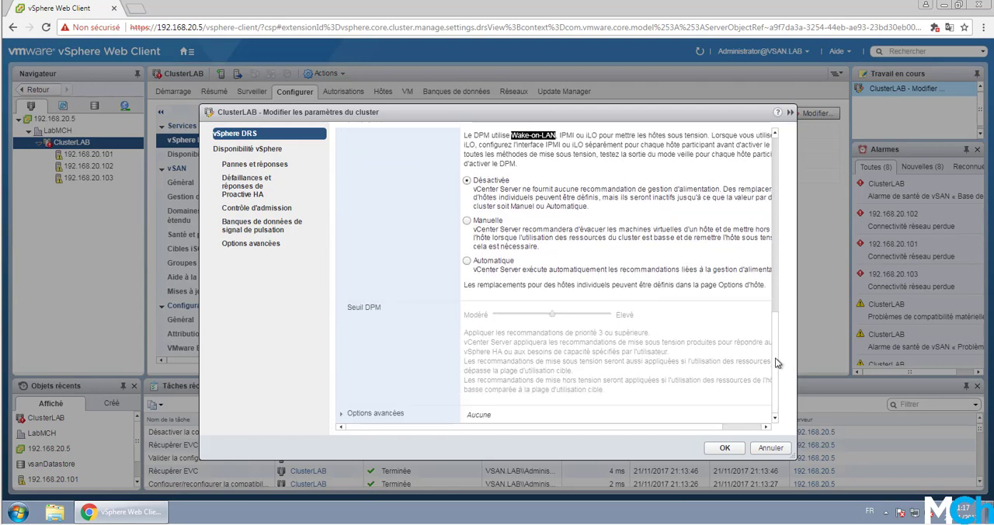
- Review the DRS advanced options and apply the vSphere DRS settings to ClusterLAB
{"action": "left_click", "coordinate": [343, 413]}
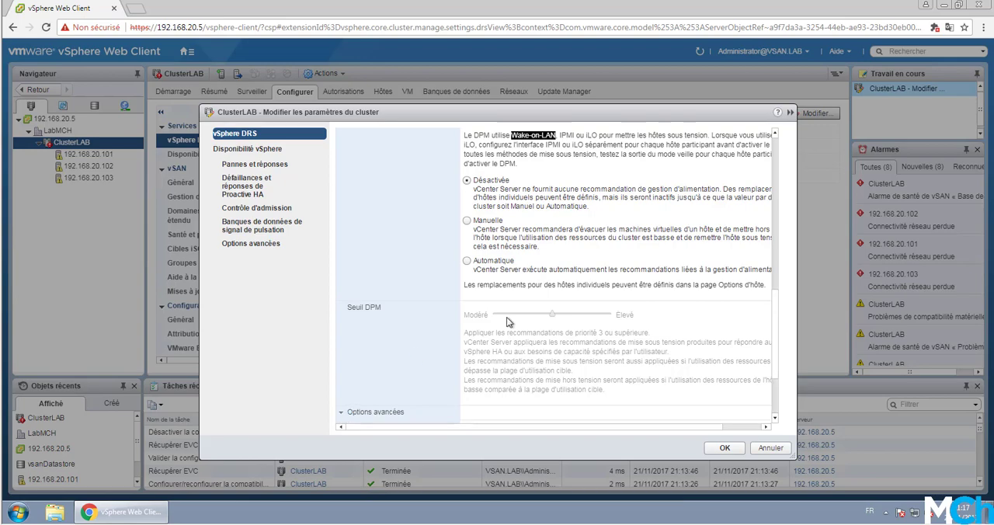
{"action": "scroll", "coordinate": [508, 321], "scroll_direction": "down", "scroll_amount": 5}
{"action": "scroll", "coordinate": [655, 318], "scroll_direction": "up", "scroll_amount": 10}
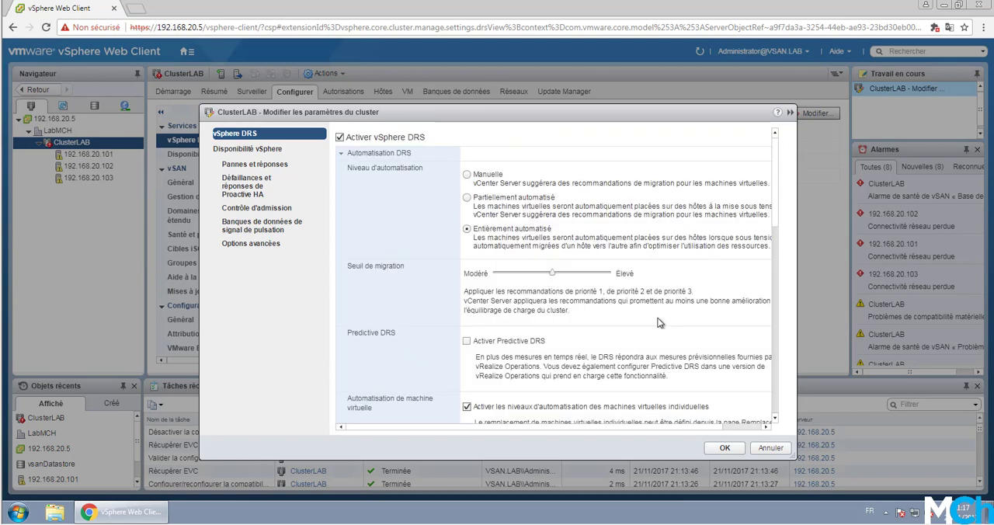
{"action": "scroll", "coordinate": [657, 326], "scroll_direction": "down", "scroll_amount": 10}
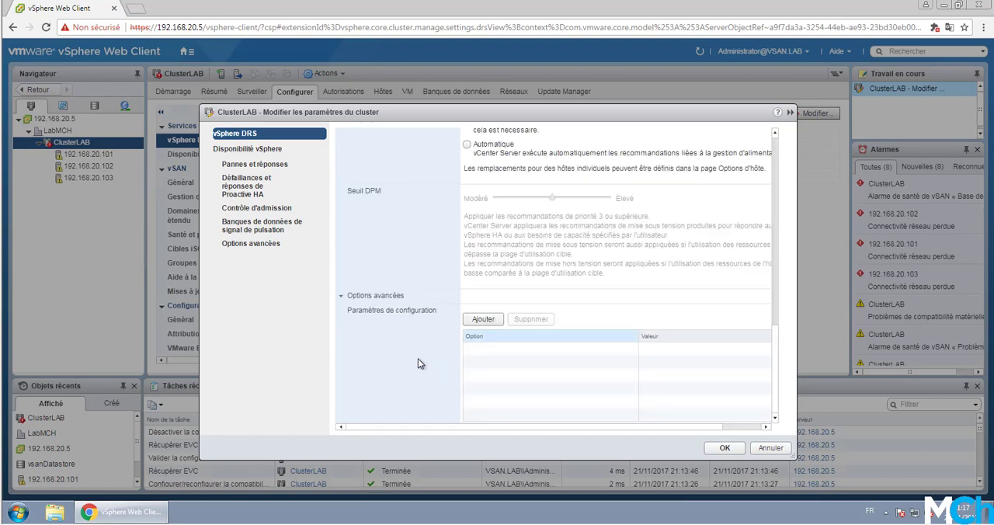
{"action": "left_click", "coordinate": [344, 299]}
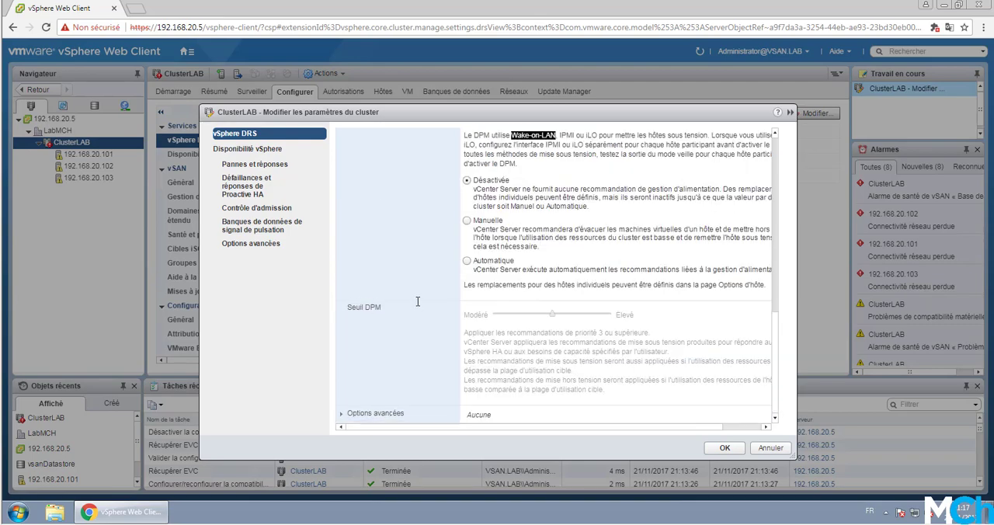
{"action": "scroll", "coordinate": [420, 311], "scroll_direction": "up", "scroll_amount": 10}
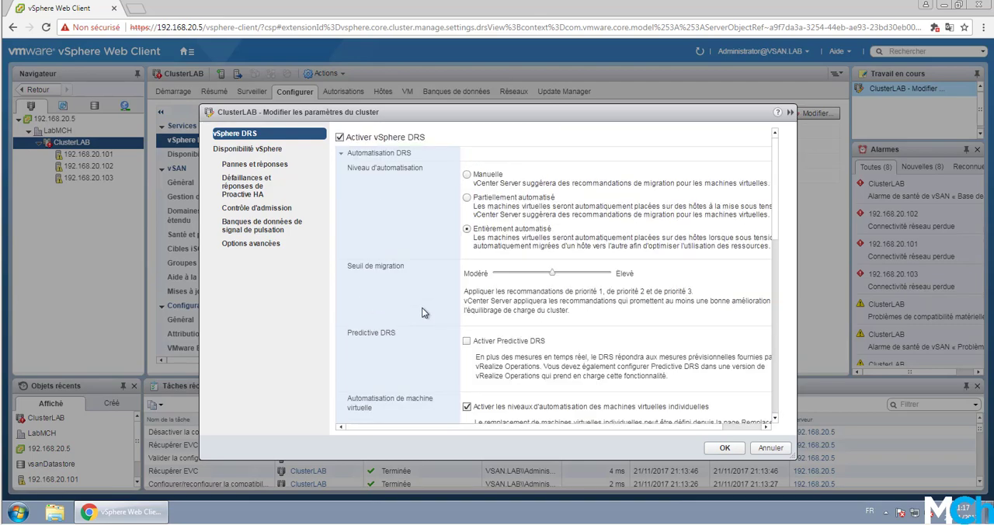
{"action": "left_click", "coordinate": [724, 448]}
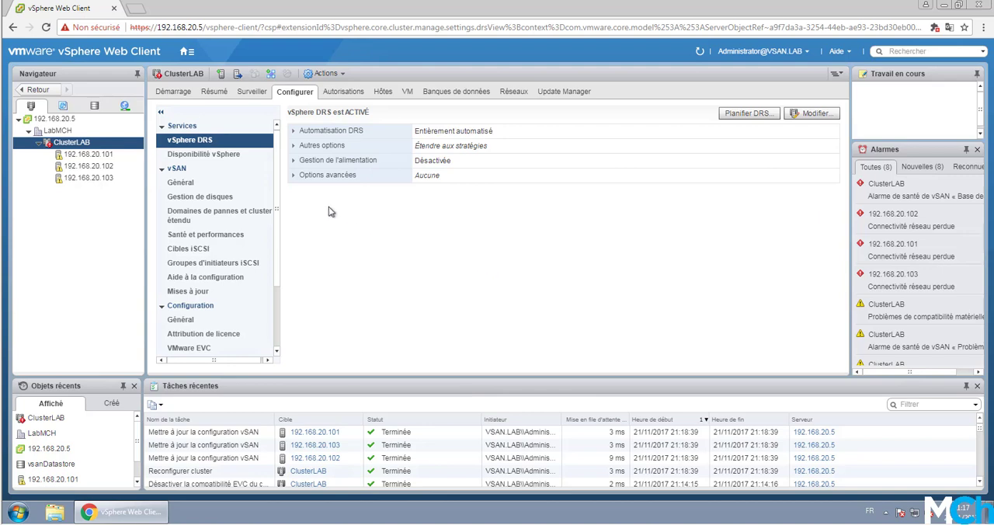
- Open ClusterLAB's vSphere availability settings for editing and enable vSphere HA
{"action": "left_click", "coordinate": [217, 156]}
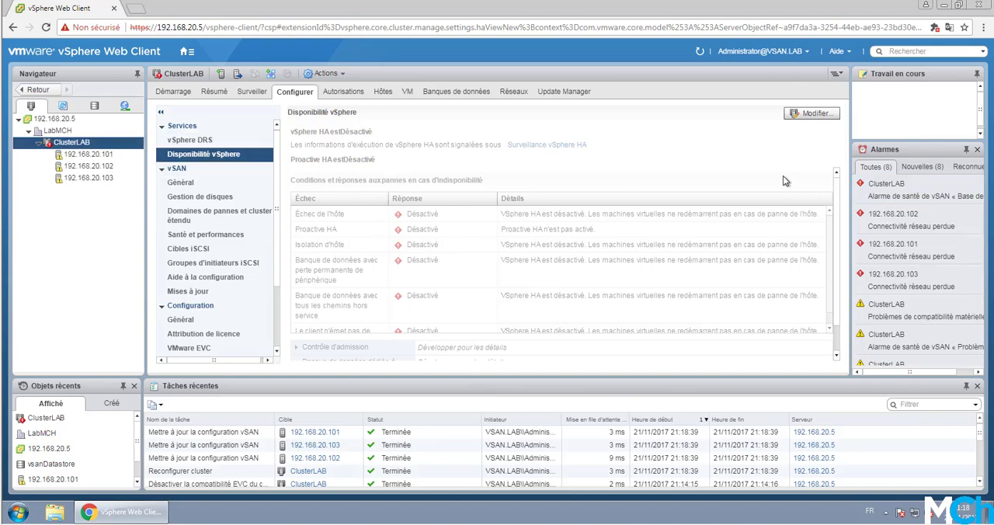
{"action": "left_click", "coordinate": [815, 114]}
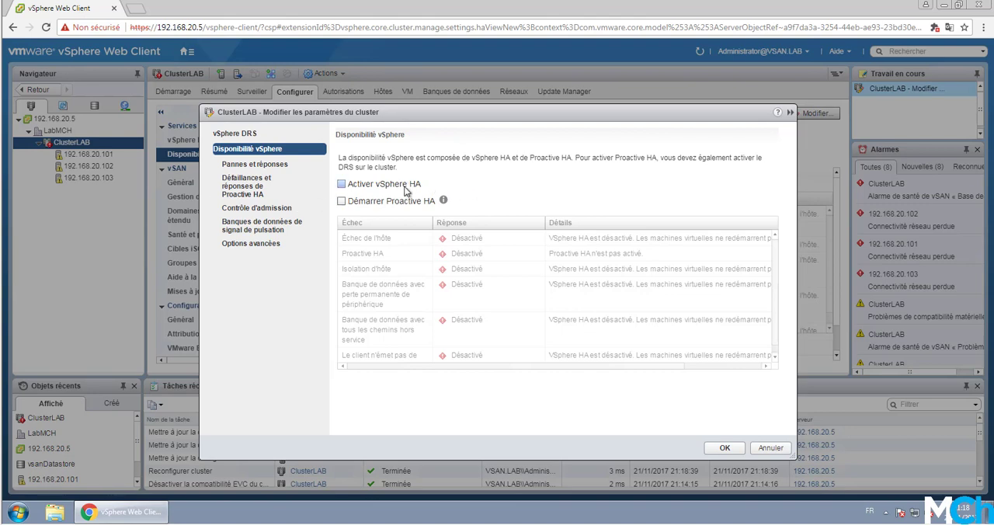
{"action": "left_click", "coordinate": [381, 187]}
{"action": "scroll", "coordinate": [342, 272], "scroll_direction": "down", "scroll_amount": 1}
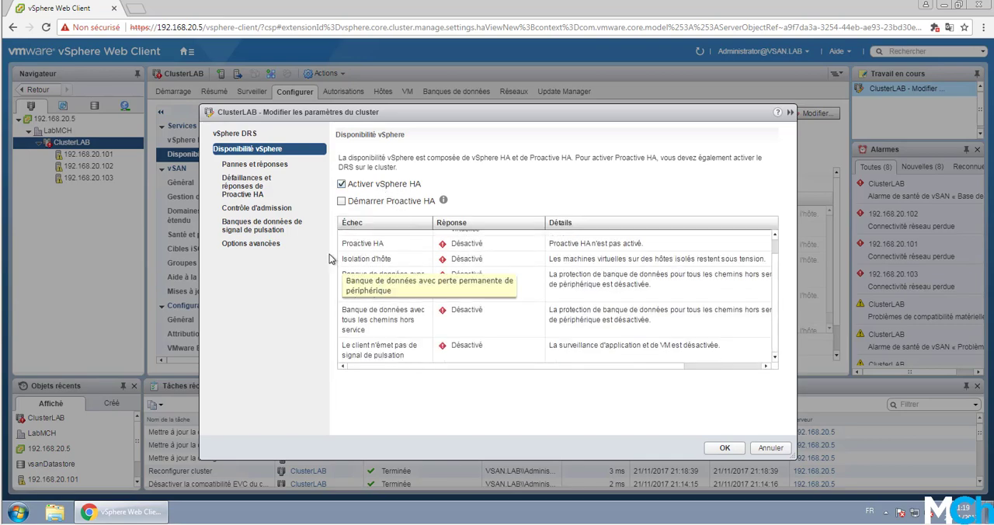
- Examine the HA settings for failures and responses, Proactive HA, admission control and heartbeat datastores
{"action": "left_click", "coordinate": [279, 166]}
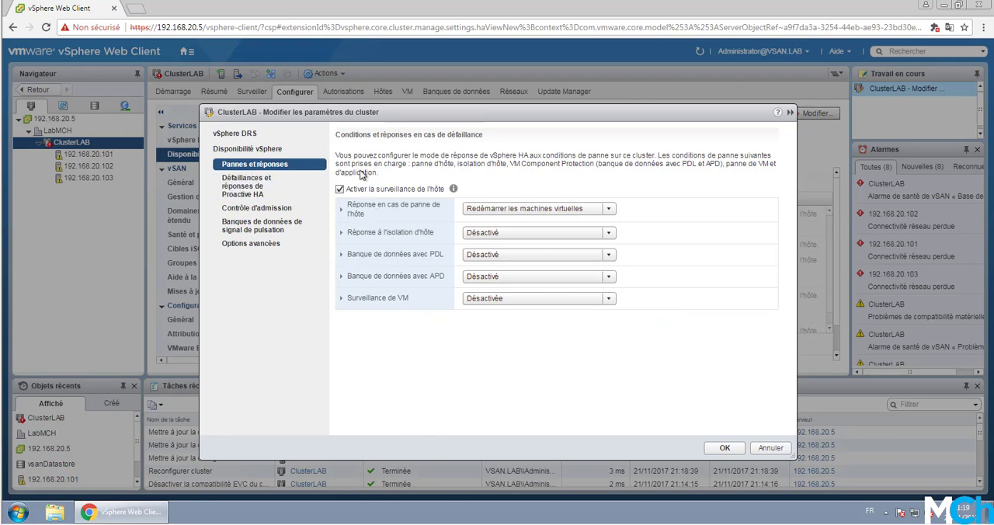
{"action": "left_click", "coordinate": [246, 185]}
{"action": "left_click", "coordinate": [255, 210]}
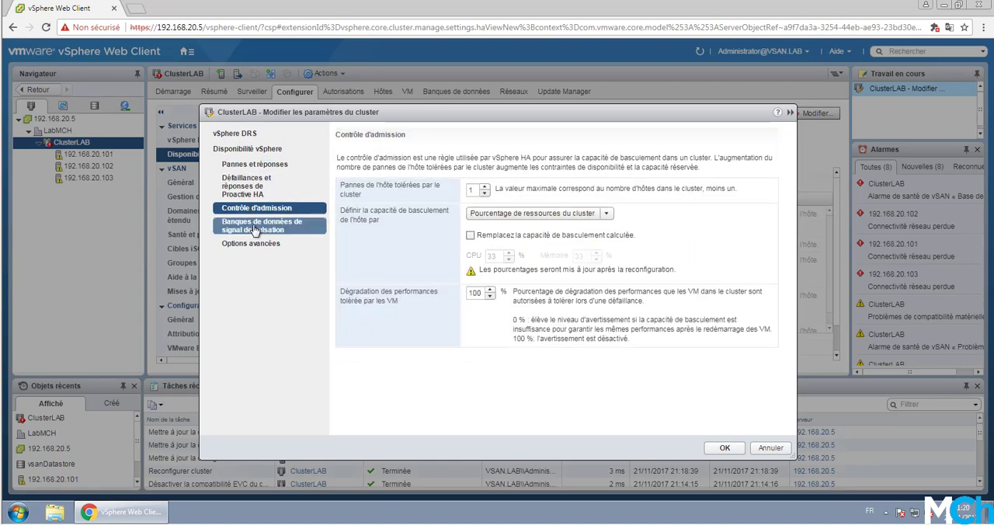
{"action": "left_click", "coordinate": [255, 228]}
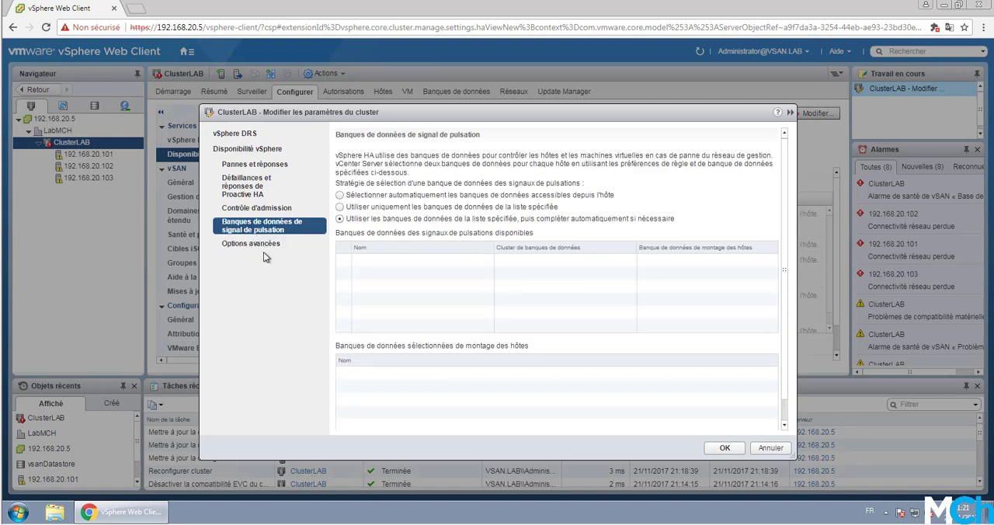
- Add a new entry to the vSphere HA advanced options
{"action": "left_click", "coordinate": [263, 250]}
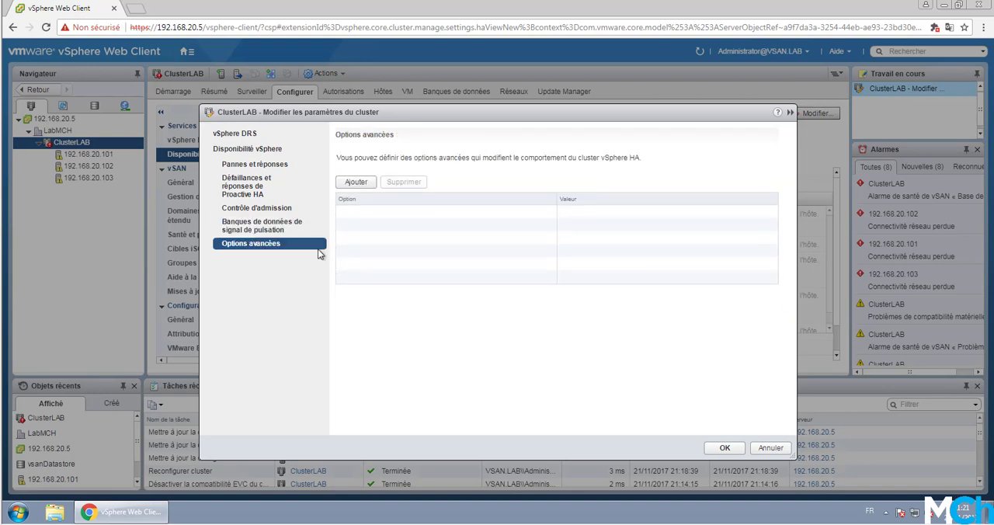
{"action": "left_click", "coordinate": [356, 184]}
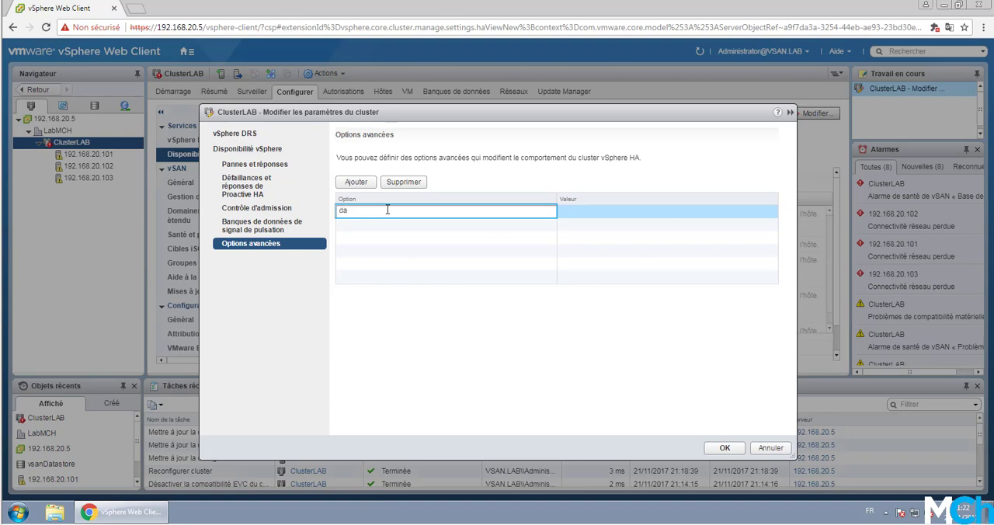
{"action": "type", "text": "a"}
{"action": "key", "text": "BackSpace"}
{"action": "type", "text": "s"}
{"action": "key", "text": "BackSpace"}
{"action": "key", "text": "BackSpace"}
{"action": "key", "text": "BackSpace"}
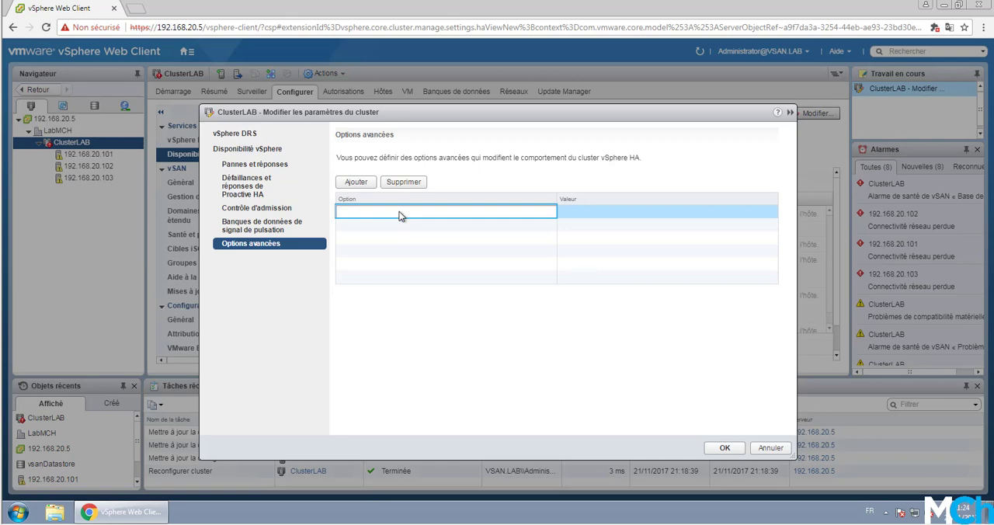
- Name the new advanced option das.isolationaddress0, set its value to 192.168.20.5 and apply the vSphere HA settings
{"action": "type", "text": "das.isolationaddress0"}
{"action": "left_click", "coordinate": [579, 213]}
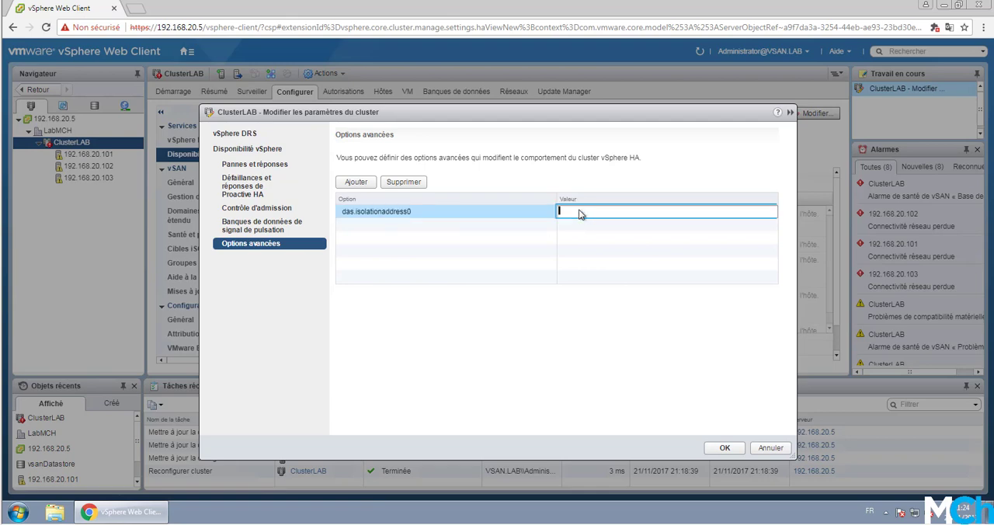
{"action": "type", "text": "192.168.20.5"}
{"action": "left_click", "coordinate": [481, 277]}
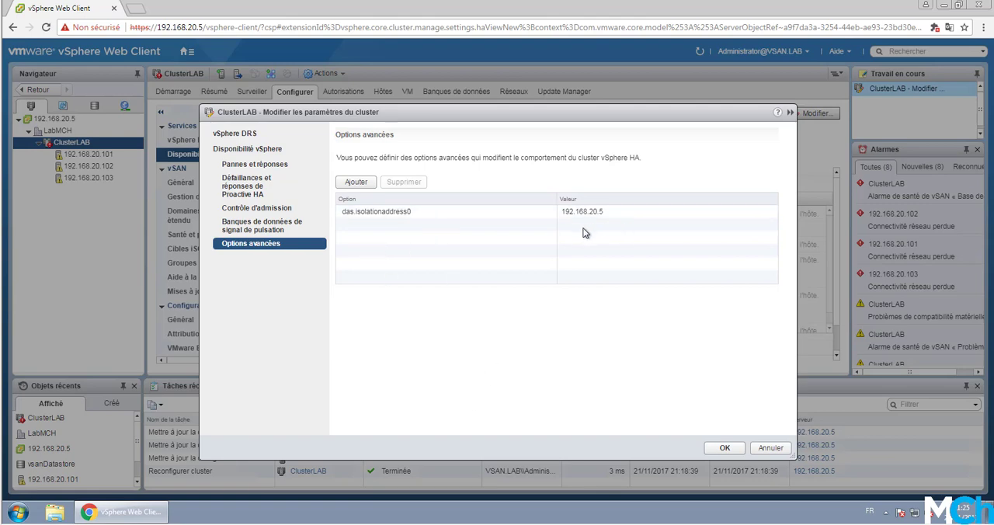
{"action": "left_click", "coordinate": [725, 448]}
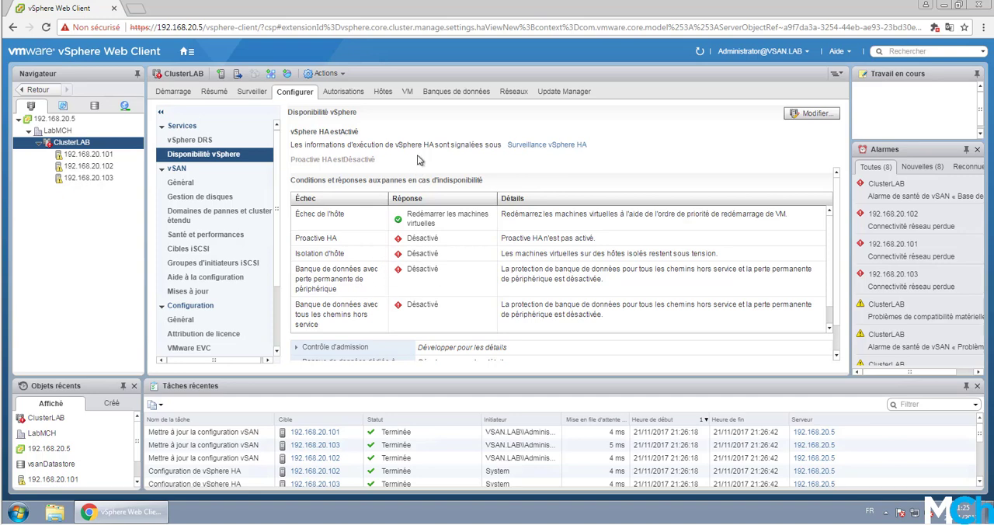
- Check the summaries of hosts 192.168.20.101 and 192.168.20.102 for warnings
{"action": "left_click", "coordinate": [104, 156]}
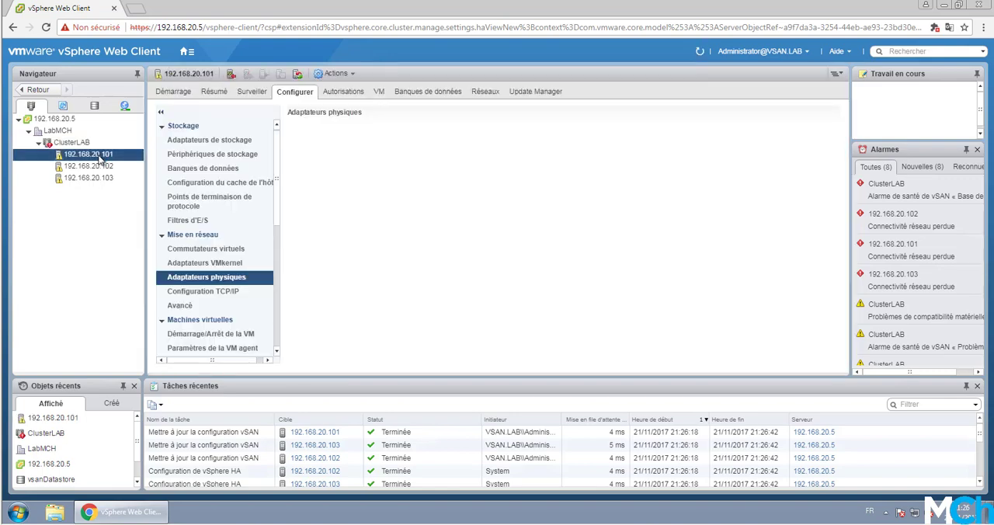
{"action": "left_click", "coordinate": [223, 93]}
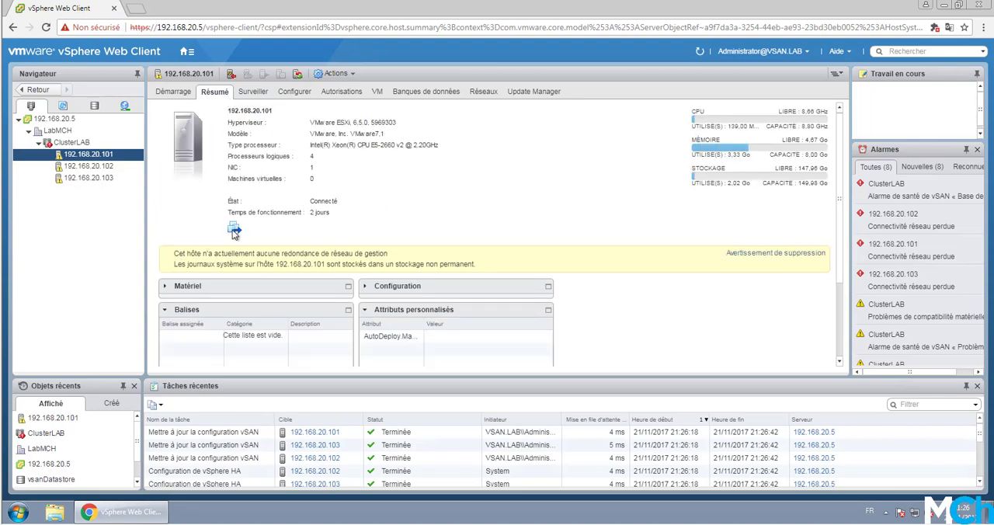
{"action": "left_click", "coordinate": [104, 168]}
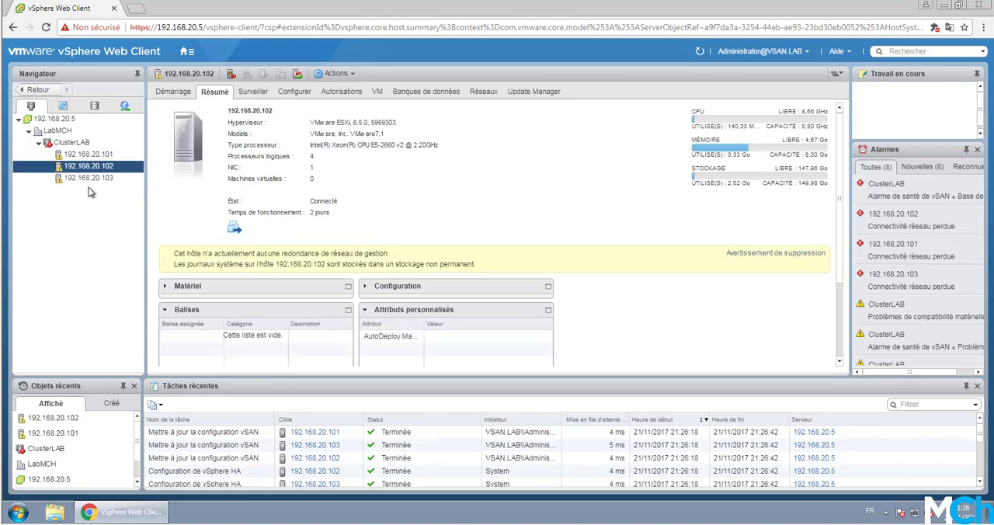
- Review ClusterLAB's summary and issues, along with its vSphere DRS recommendations, faults and CPU utilization
{"action": "left_click", "coordinate": [96, 145]}
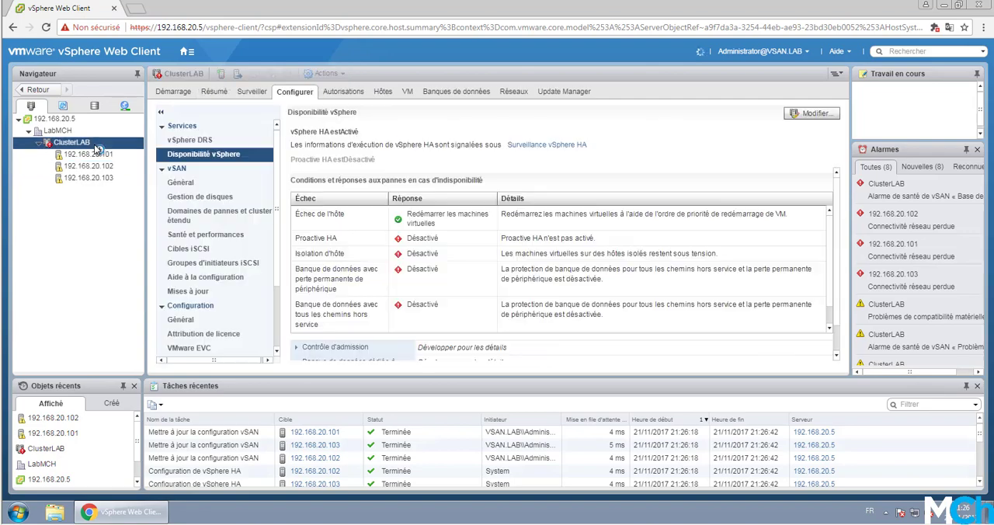
{"action": "left_click", "coordinate": [216, 92]}
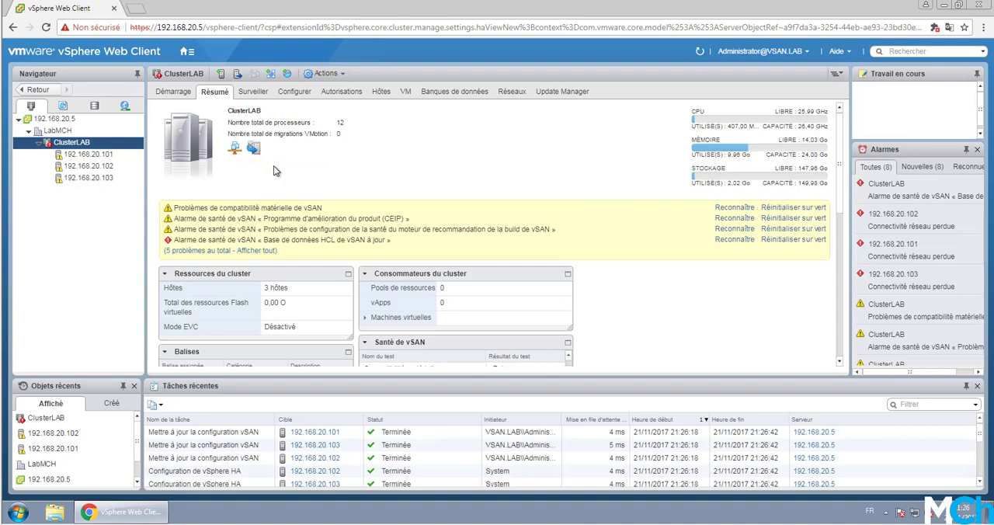
{"action": "left_click", "coordinate": [261, 96]}
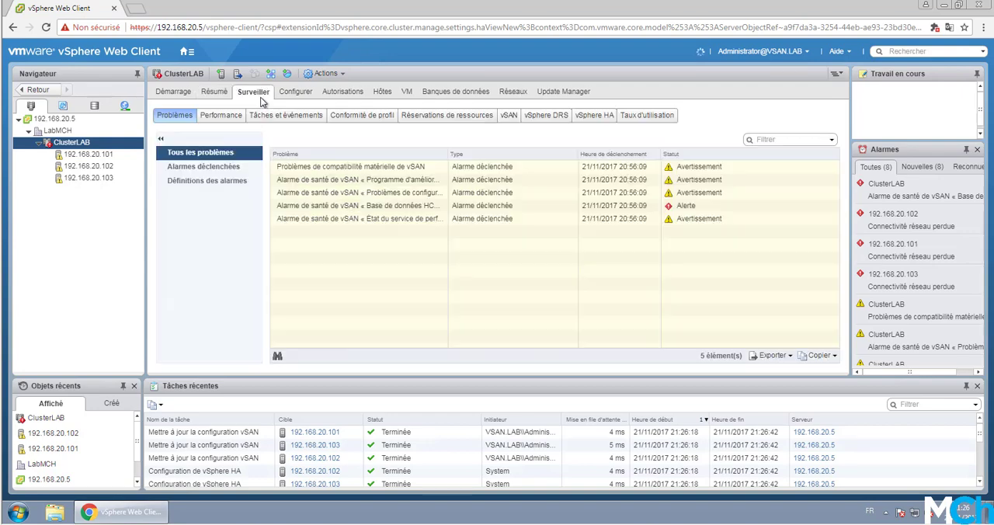
{"action": "left_click", "coordinate": [546, 118]}
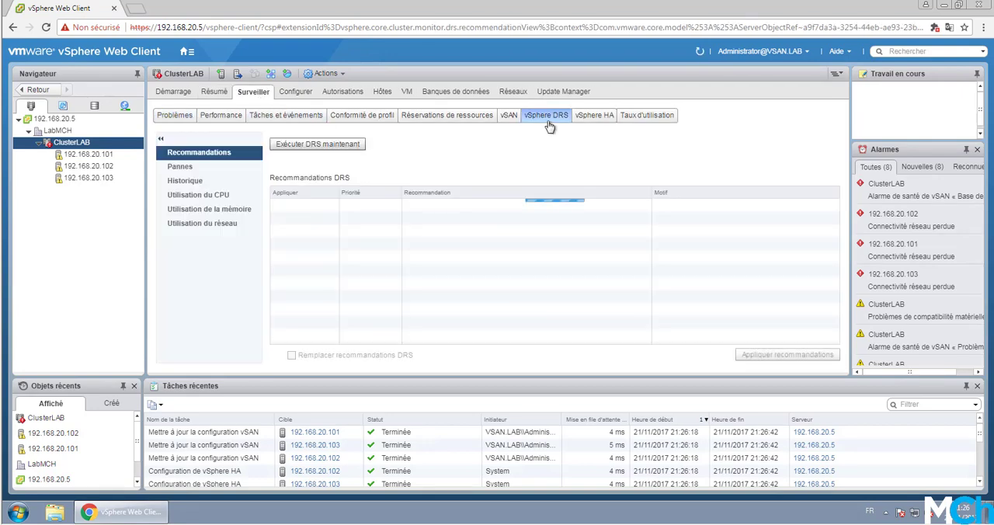
{"action": "left_click", "coordinate": [219, 168]}
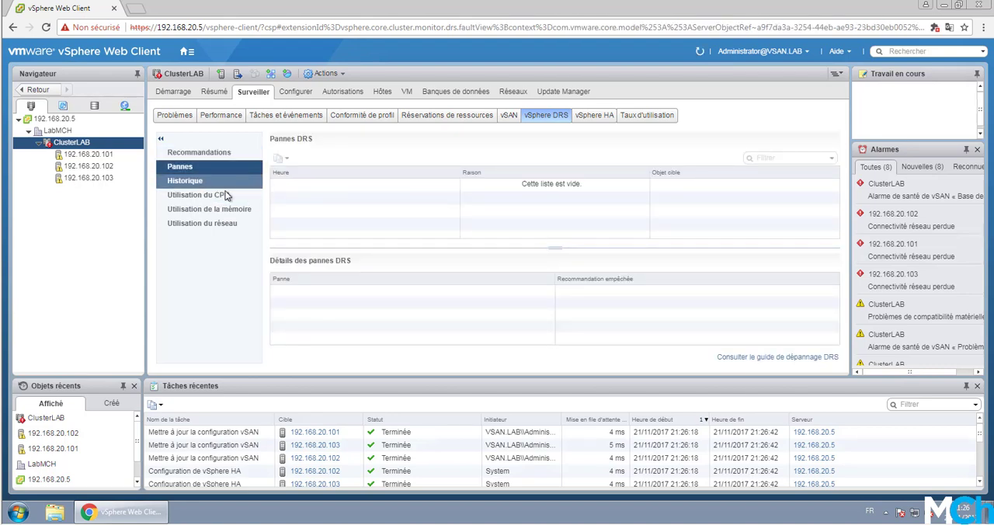
{"action": "left_click", "coordinate": [227, 196]}
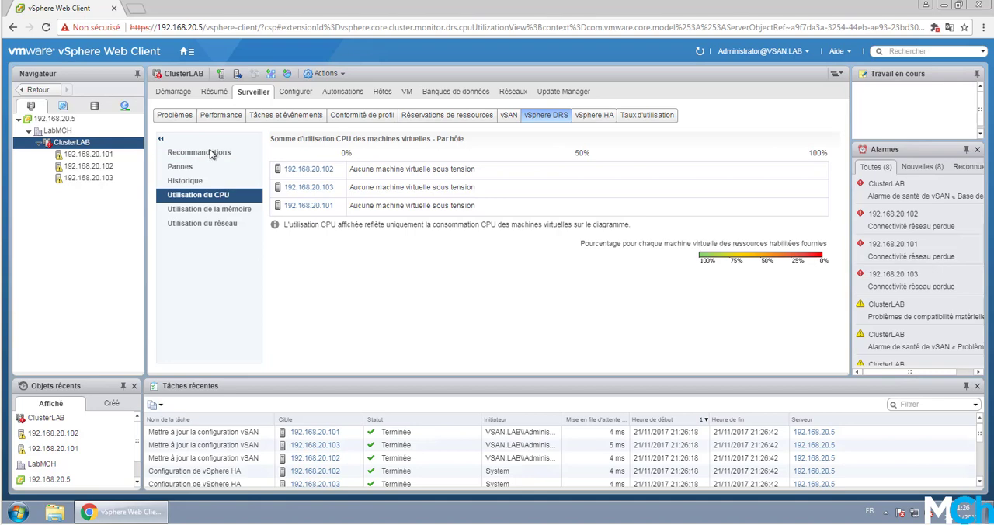
{"action": "left_click", "coordinate": [211, 155]}
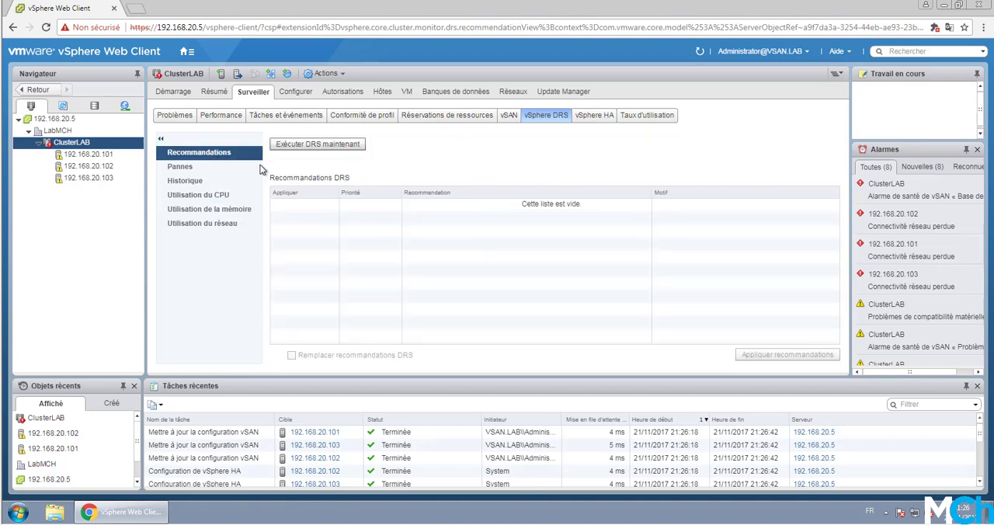
- Review ClusterLAB's vSphere HA monitoring: the summary, heartbeat datastores and configuration issues
{"action": "left_click", "coordinate": [594, 118]}
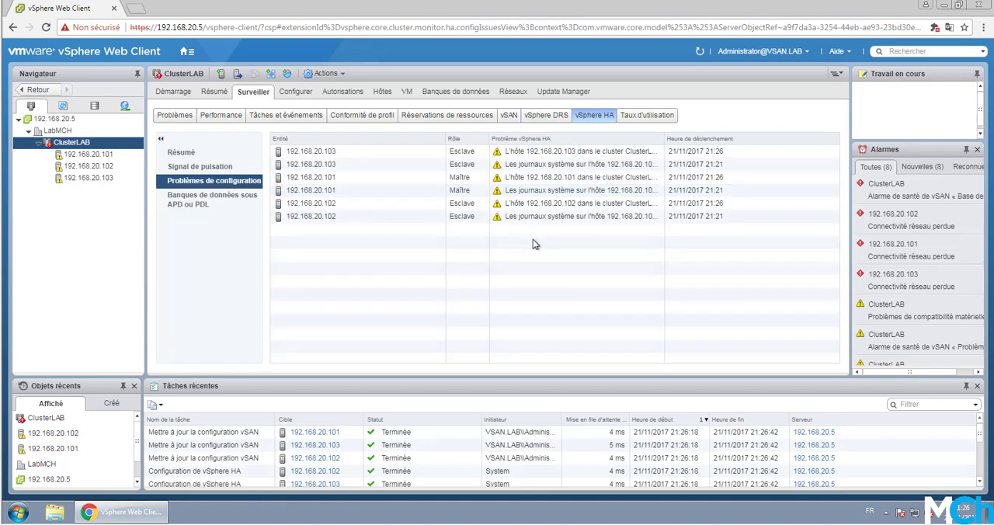
{"action": "left_click", "coordinate": [198, 154]}
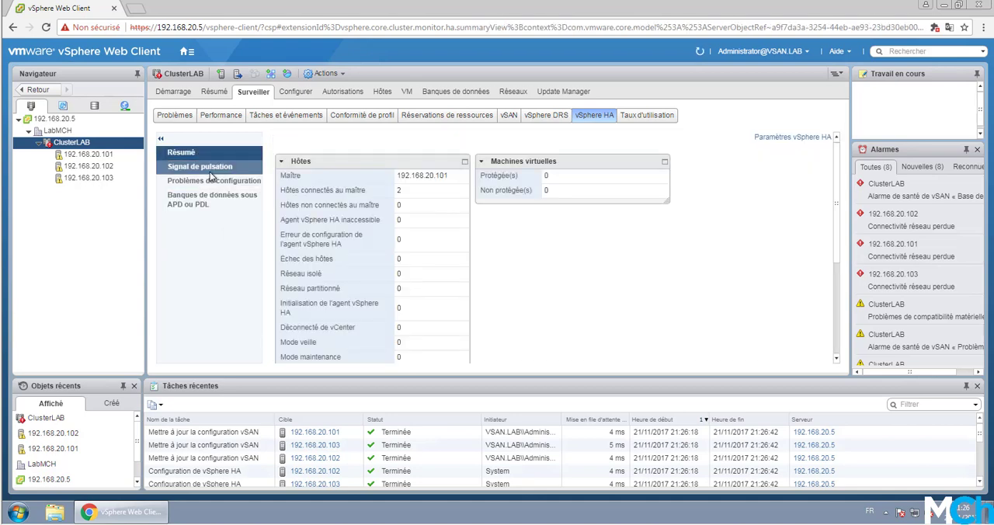
{"action": "left_click", "coordinate": [200, 166]}
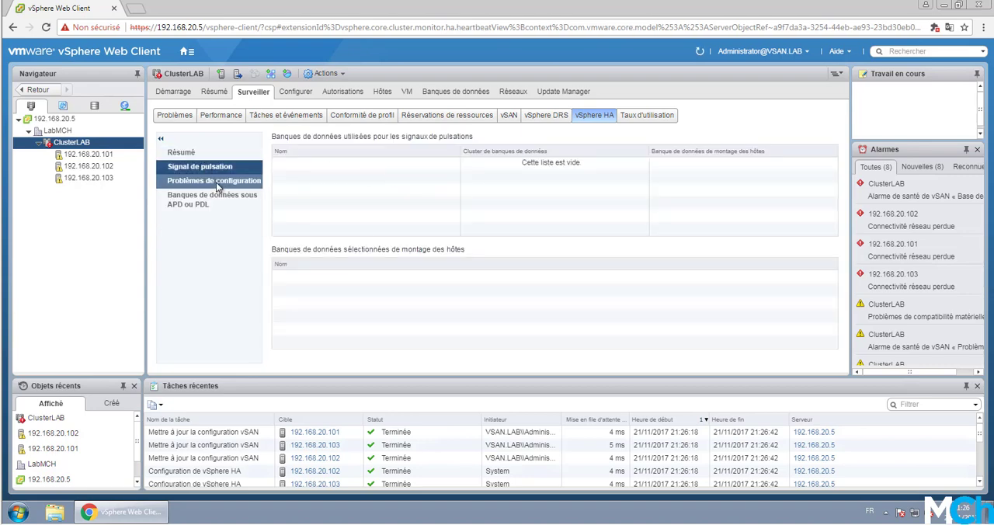
{"action": "left_click", "coordinate": [217, 185]}
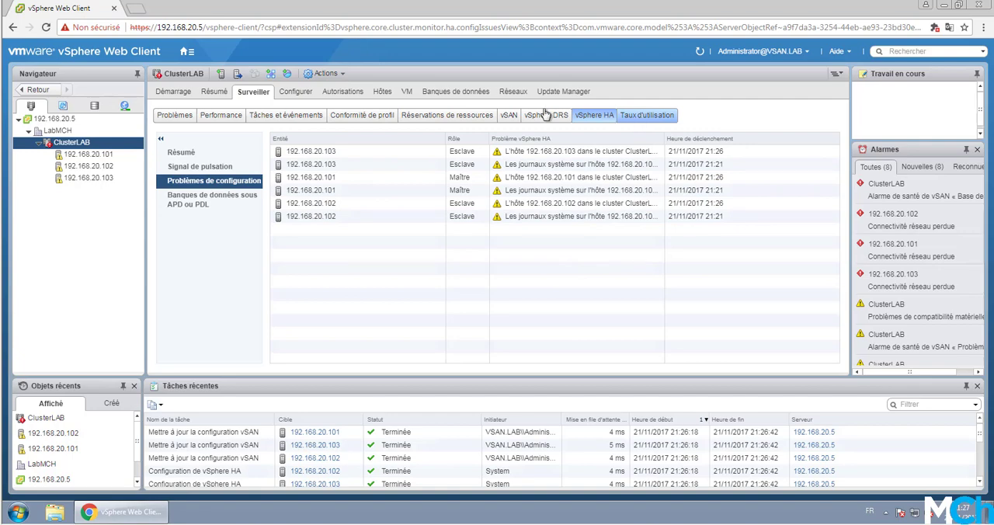
{"action": "left_click", "coordinate": [93, 179]}
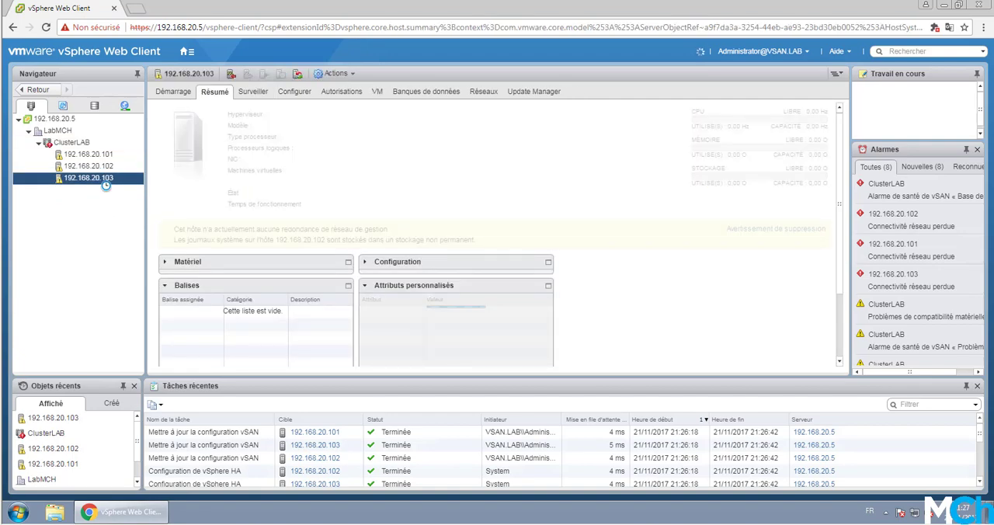
{"action": "right_click", "coordinate": [106, 181]}
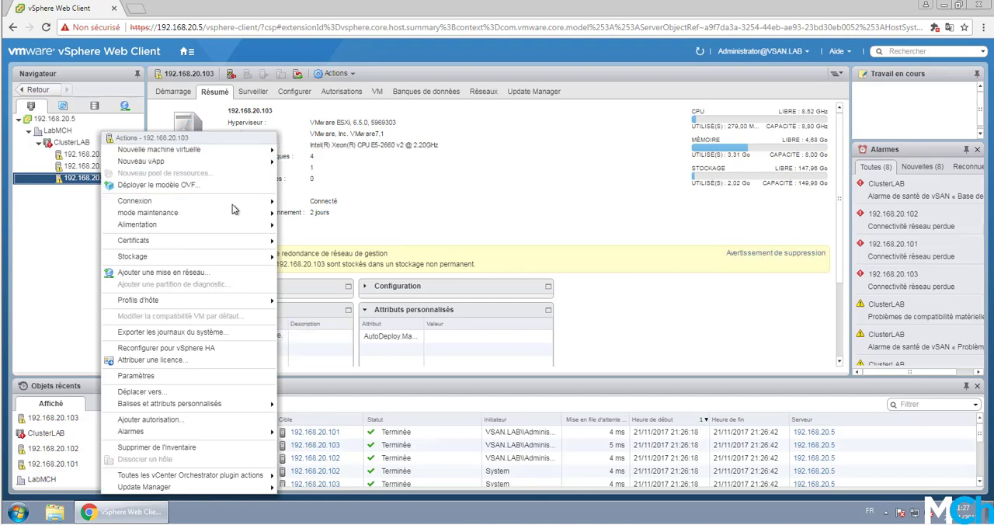
{"action": "mouse_move", "coordinate": [269, 155]}
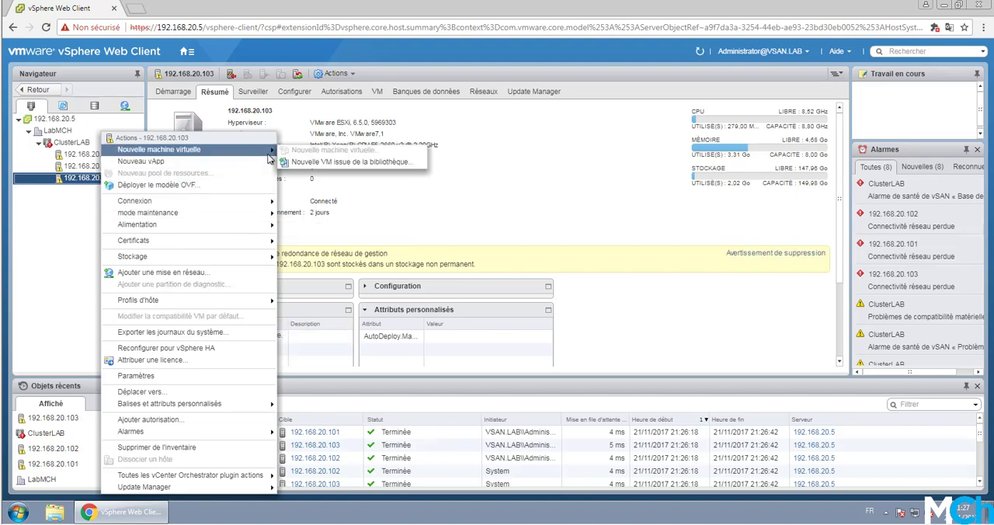
{"action": "left_click", "coordinate": [65, 235]}
- Start a new virtual machine in the LabMCH datacenter and name it VM01
{"action": "right_click", "coordinate": [75, 133]}
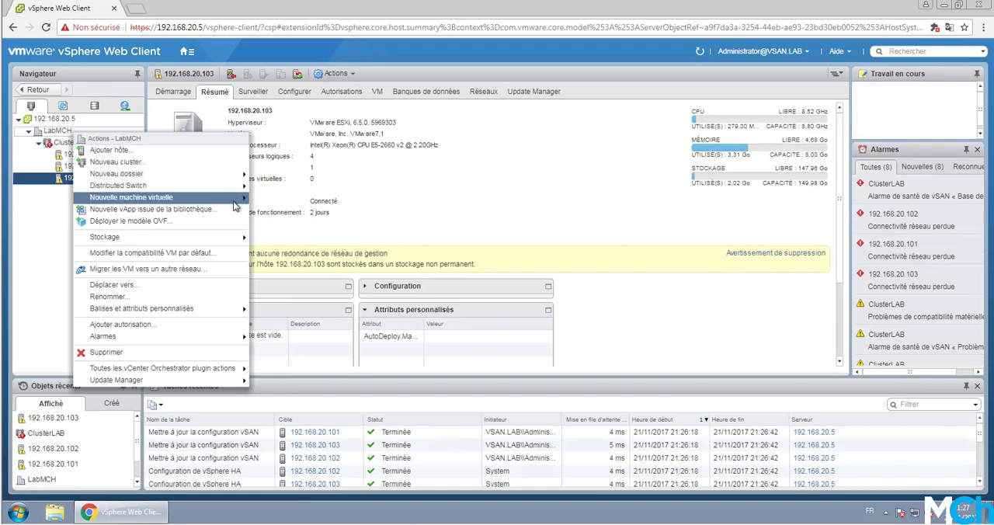
{"action": "mouse_move", "coordinate": [236, 204]}
{"action": "left_click", "coordinate": [278, 199]}
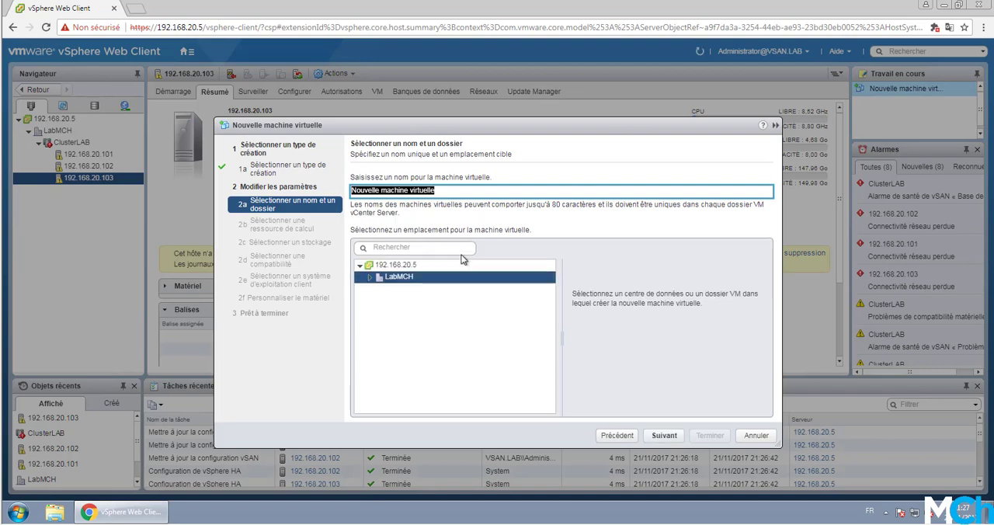
{"action": "type", "text": "VM01"}
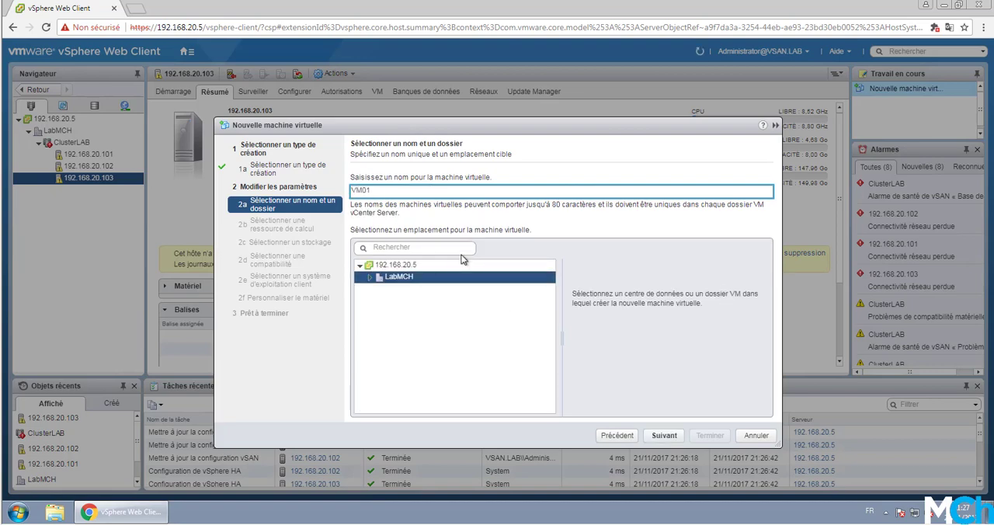
{"action": "left_click", "coordinate": [679, 439]}
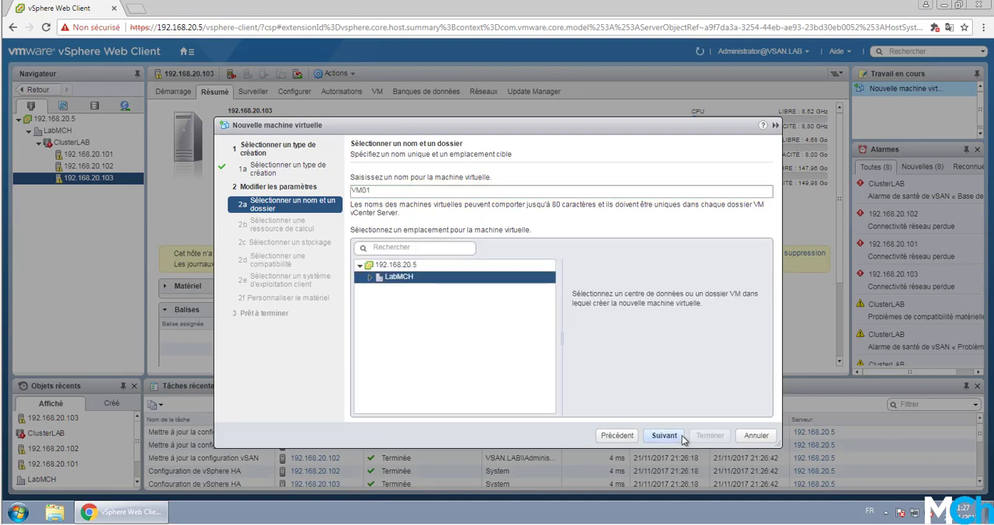
- Choose host 192.168.20.103 in ClusterLAB as the compute resource, accepting vsanDatastore storage and ESXi 6.5 and later compatibility
{"action": "left_click", "coordinate": [372, 210]}
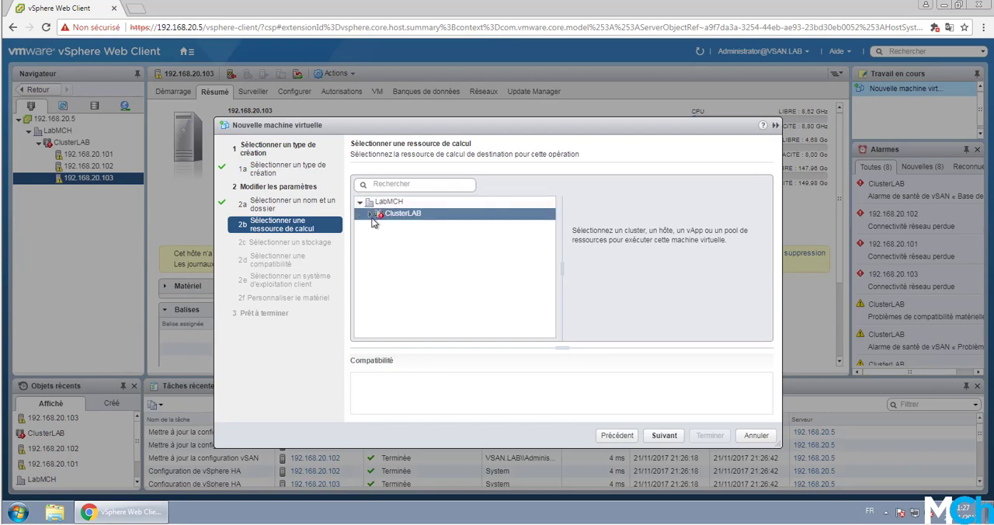
{"action": "left_click", "coordinate": [423, 250]}
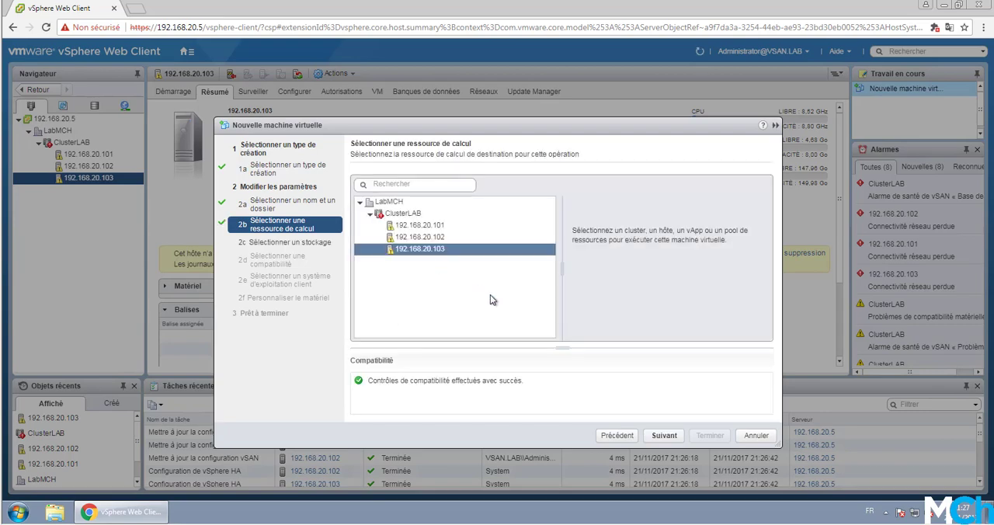
{"action": "left_click", "coordinate": [664, 436]}
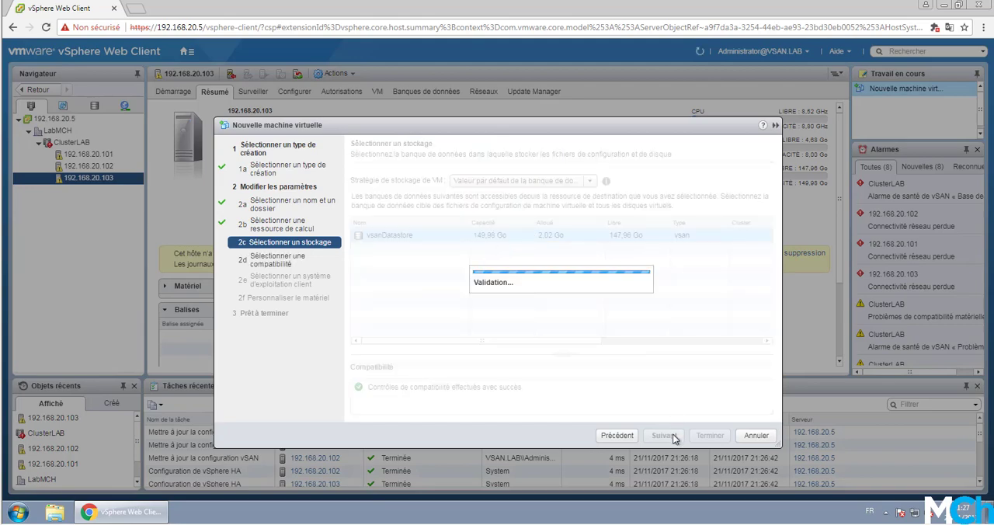
{"action": "left_click", "coordinate": [664, 436]}
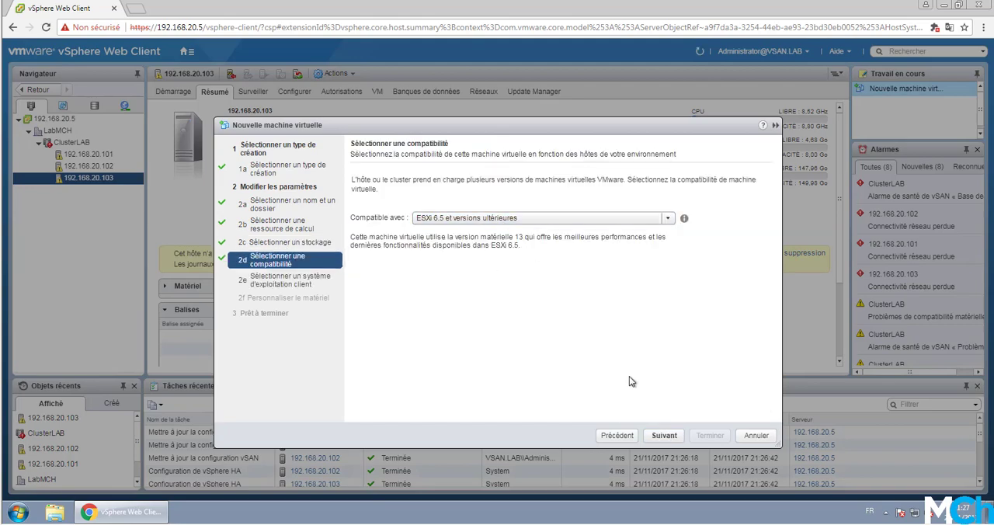
{"action": "left_click", "coordinate": [665, 436]}
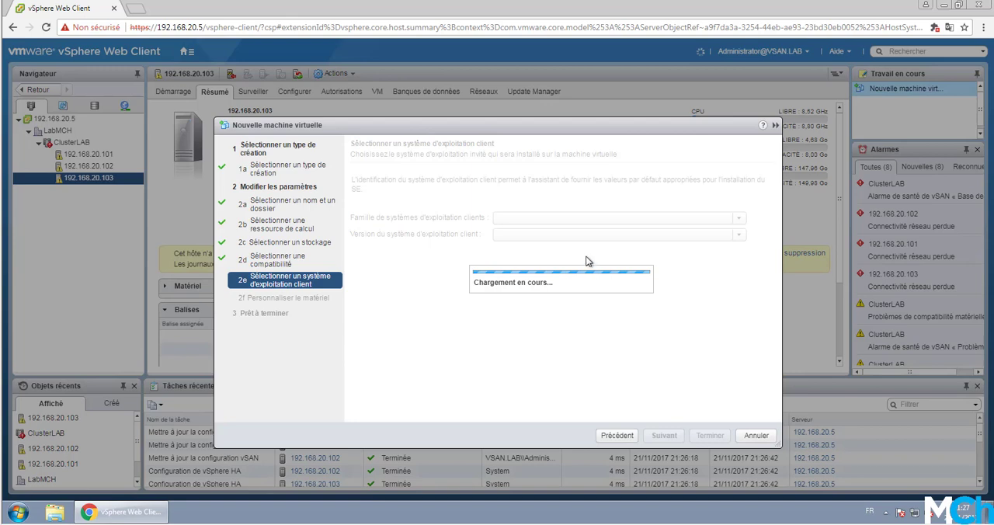
- Set the guest OS family to Linux and the version to Autre Linux 3.x ou version ultérieure (64 bits)
{"action": "left_click", "coordinate": [570, 221]}
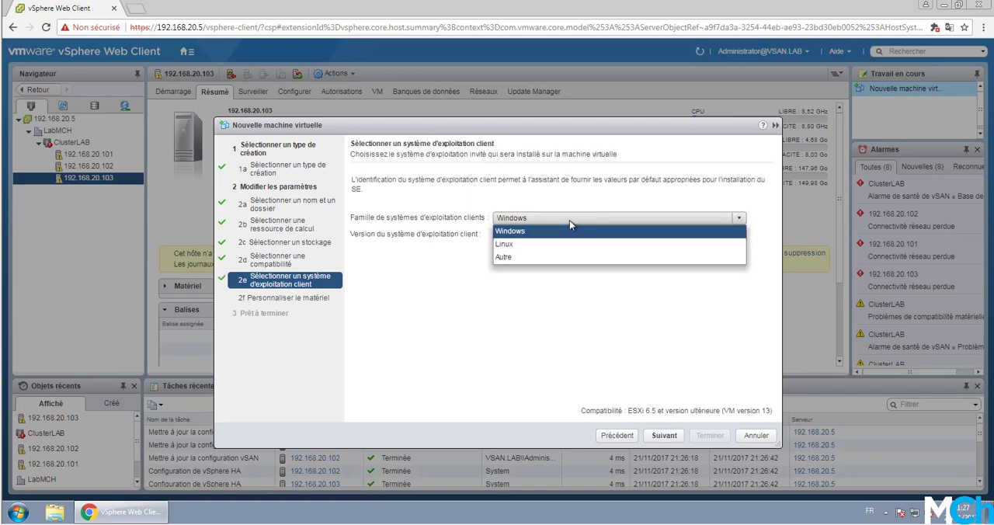
{"action": "left_click", "coordinate": [575, 232]}
{"action": "left_click", "coordinate": [576, 235]}
{"action": "left_click", "coordinate": [578, 222]}
{"action": "left_click", "coordinate": [570, 245]}
{"action": "left_click", "coordinate": [575, 234]}
{"action": "scroll", "coordinate": [575, 287], "scroll_direction": "down", "scroll_amount": 10}
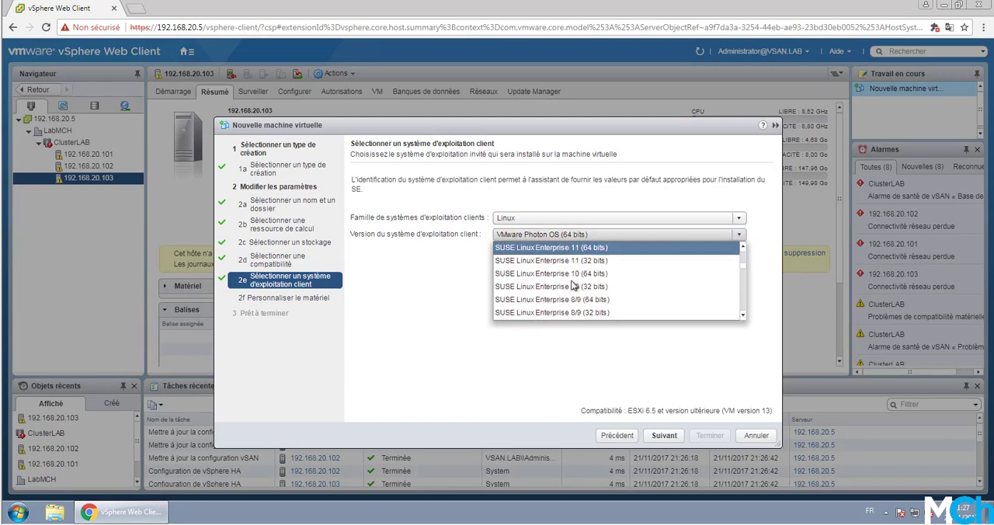
{"action": "scroll", "coordinate": [574, 288], "scroll_direction": "up", "scroll_amount": 1}
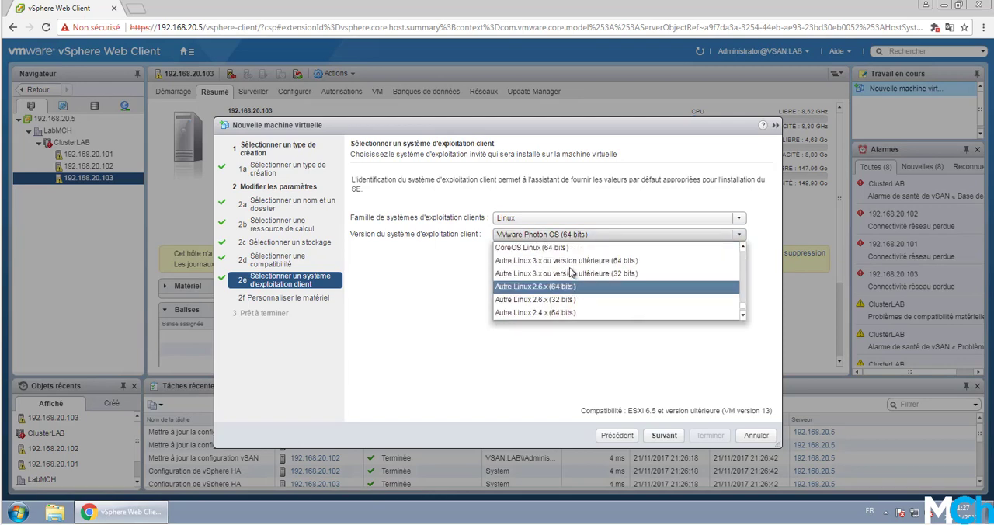
{"action": "left_click", "coordinate": [575, 262]}
{"action": "left_click", "coordinate": [664, 435]}
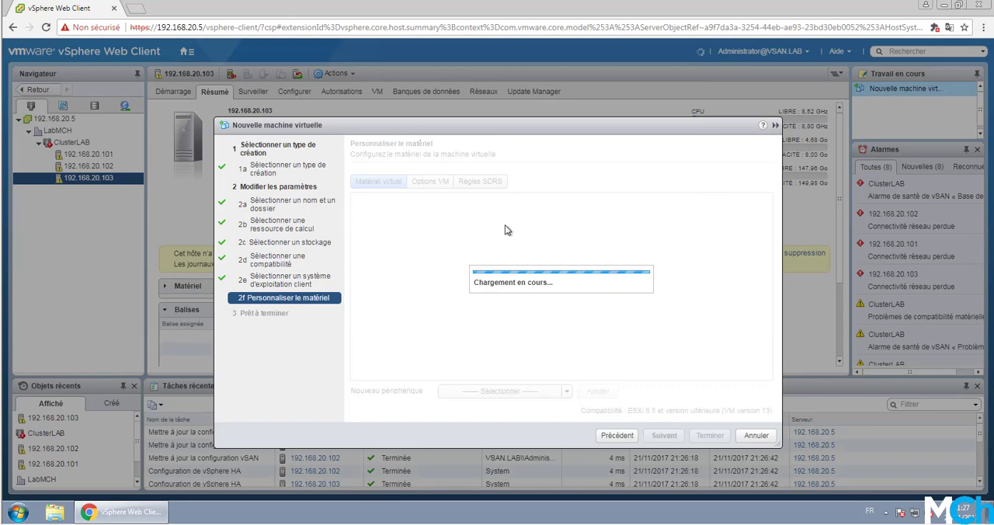
- Keep 1 CPU, set the virtual machine's memory to 512 MB and check the new hard disk's storage settings
{"action": "left_click", "coordinate": [499, 207]}
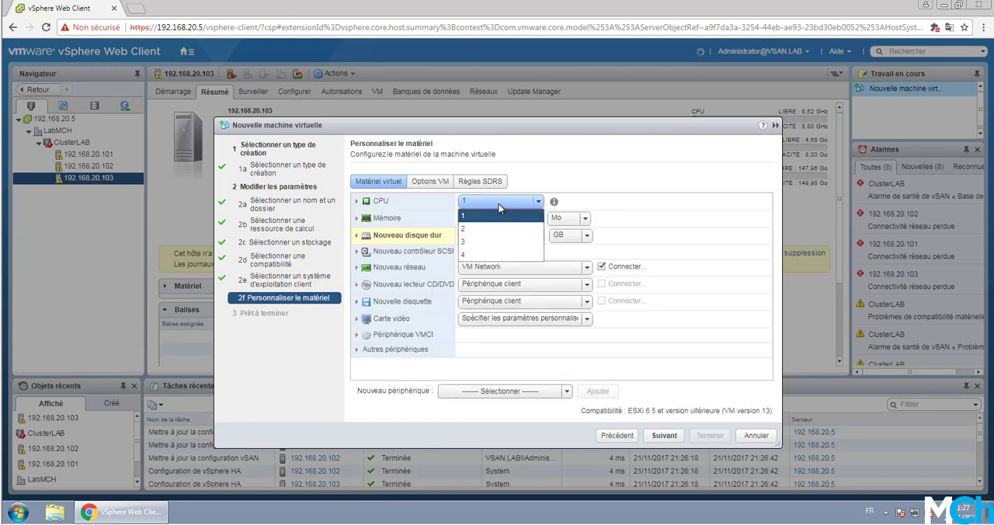
{"action": "left_click", "coordinate": [500, 208]}
{"action": "left_click_drag", "start_coordinate": [481, 219], "coordinate": [425, 216]}
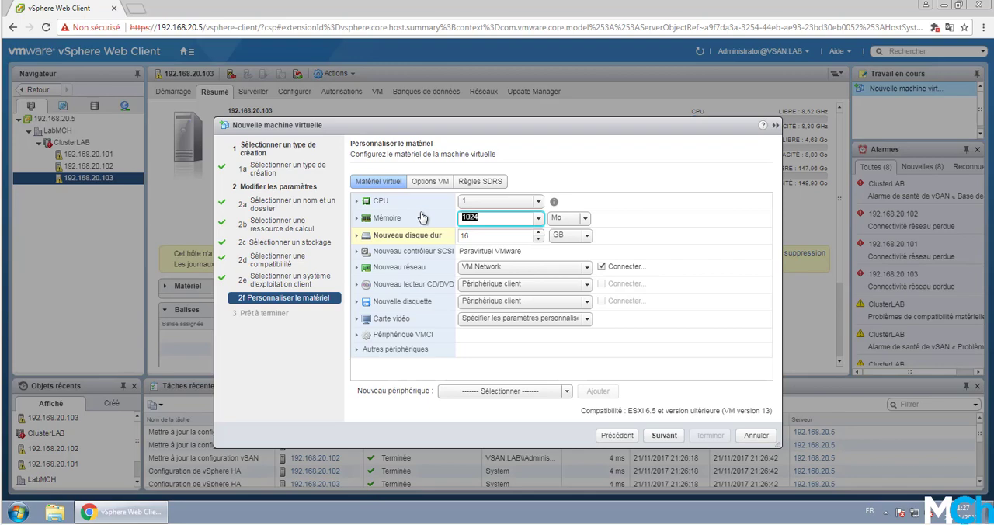
{"action": "key", "text": "BackSpace"}
{"action": "type", "text": "512"}
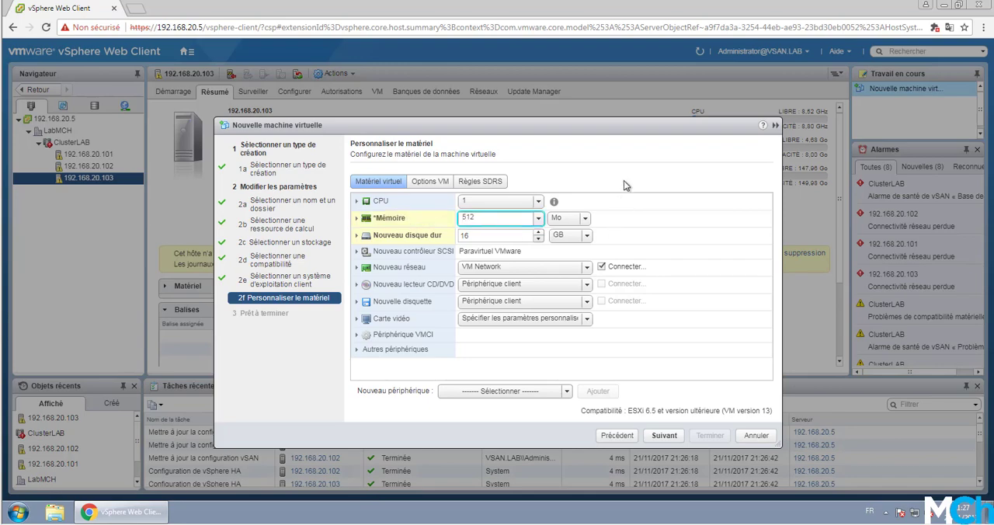
{"action": "left_click", "coordinate": [362, 237]}
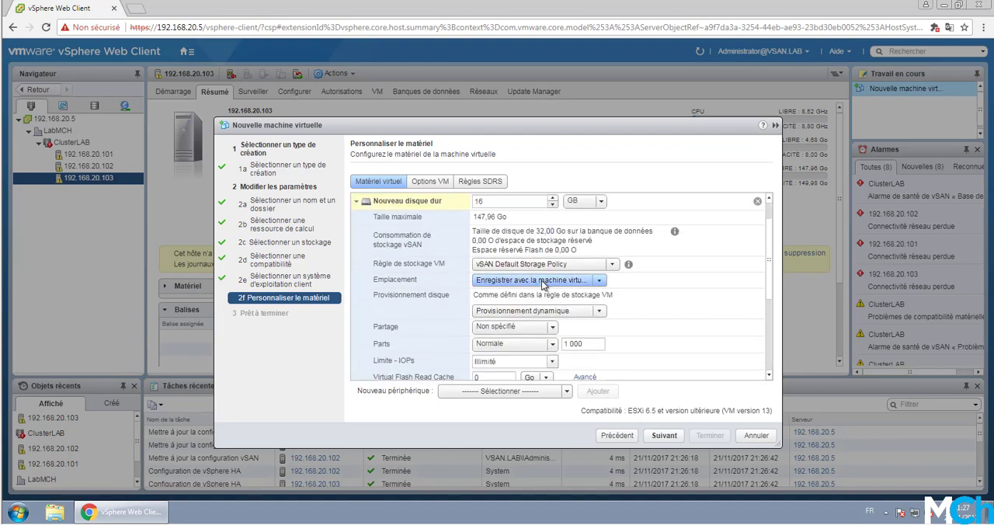
{"action": "left_click", "coordinate": [360, 204]}
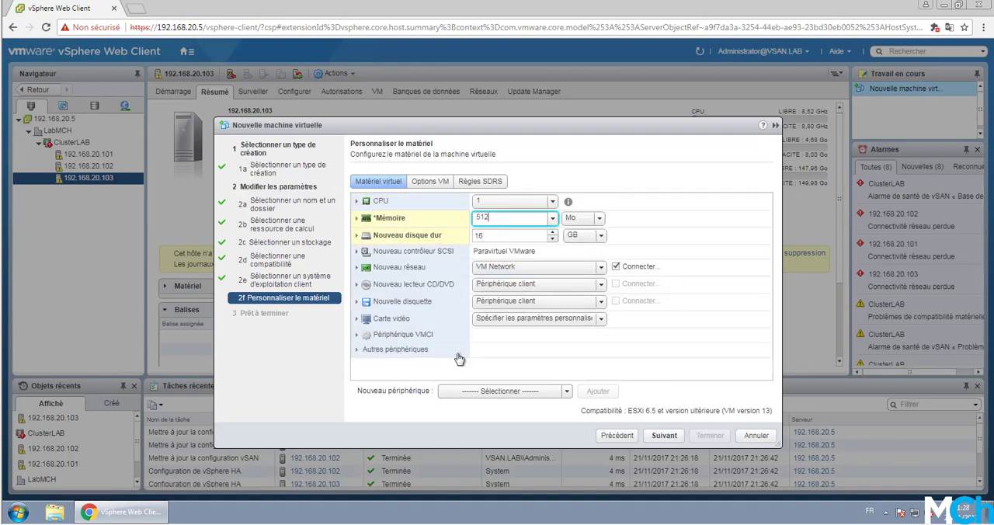
- Finish creating VM01 and switch the inventory to the virtual machines and templates view
{"action": "left_click", "coordinate": [675, 440]}
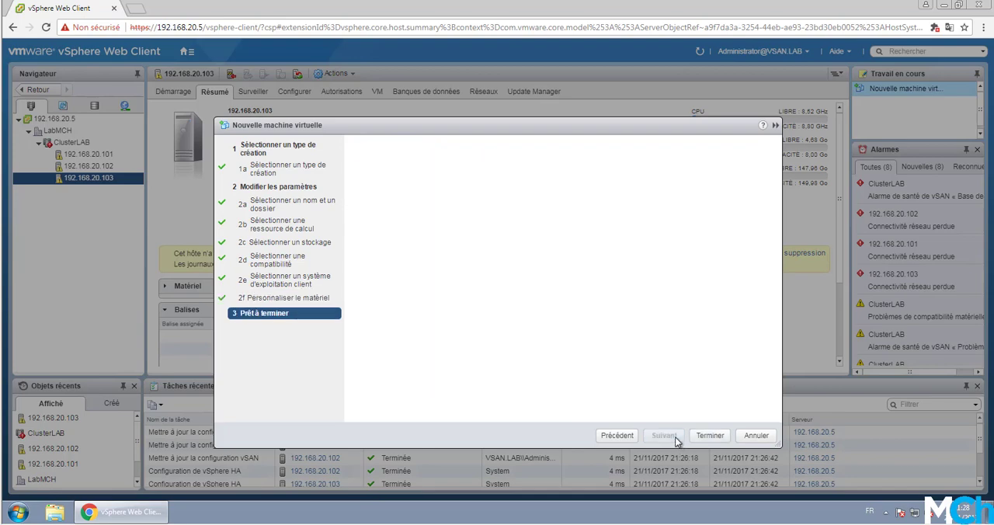
{"action": "left_click", "coordinate": [709, 436]}
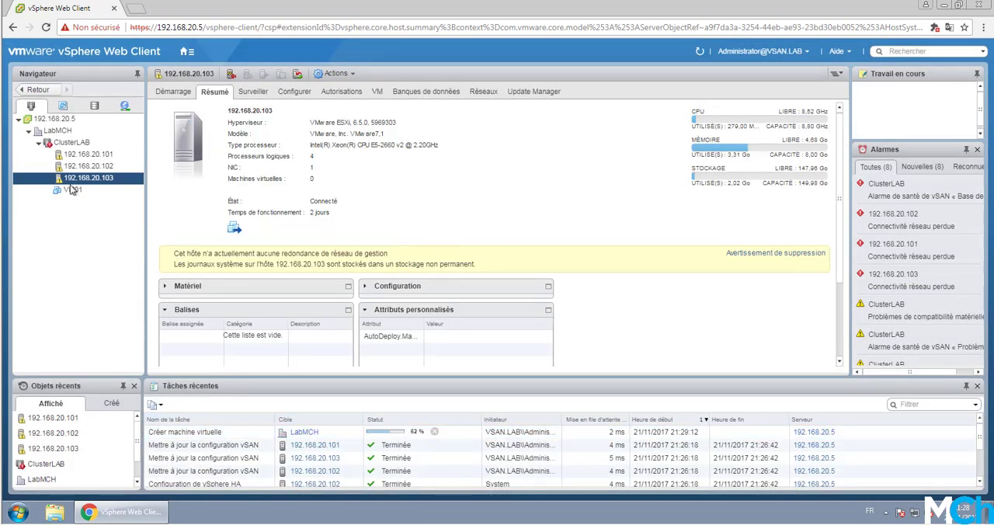
{"action": "left_click", "coordinate": [62, 107]}
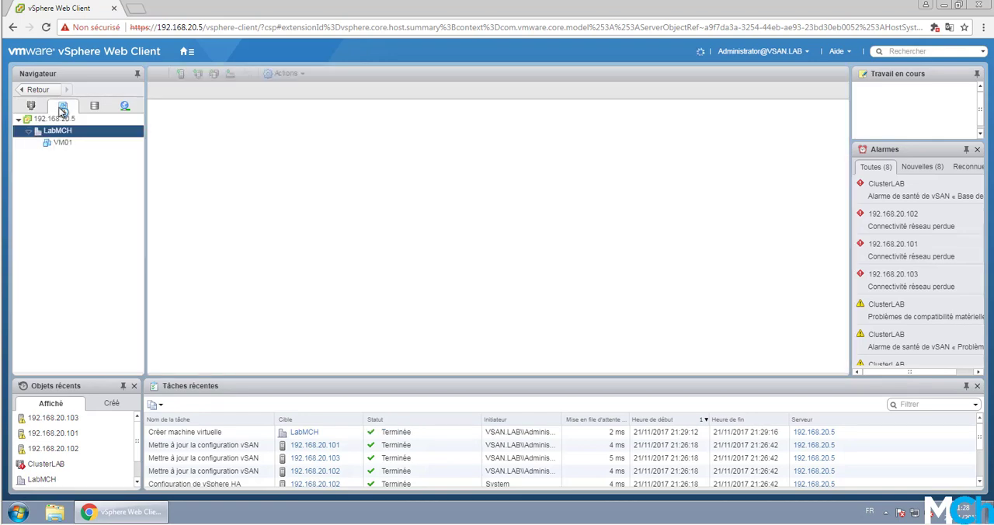
- Return to the hosts and clusters inventory view and power on VM01
{"action": "left_click", "coordinate": [32, 106]}
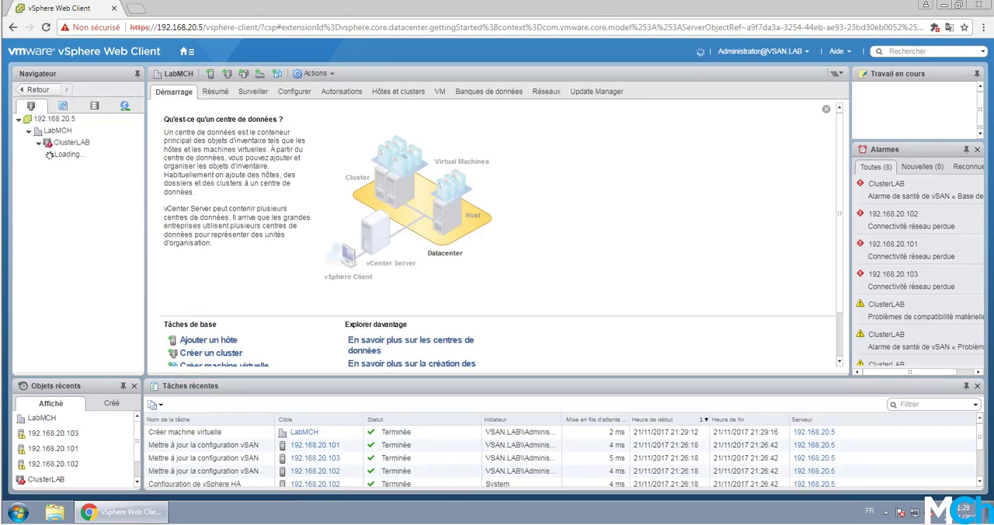
{"action": "left_click", "coordinate": [88, 178]}
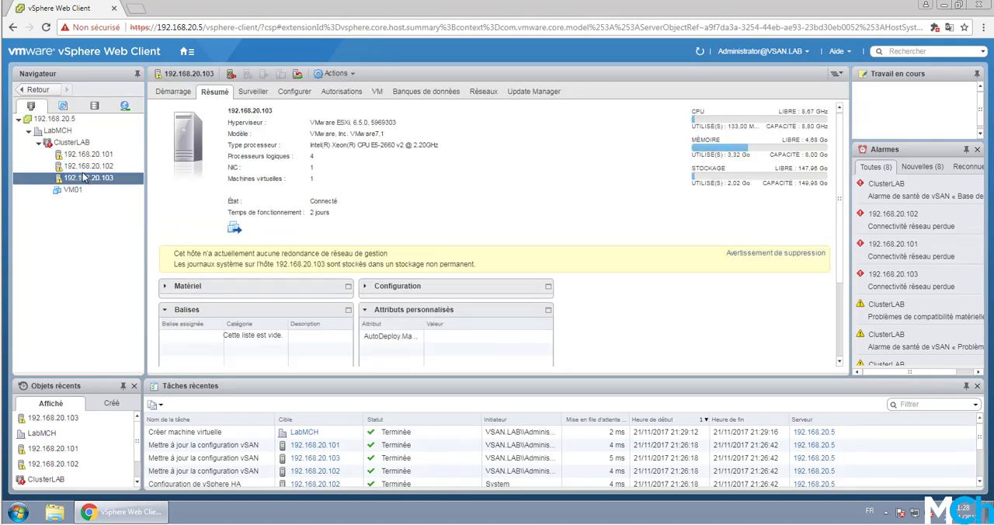
{"action": "left_click", "coordinate": [87, 190]}
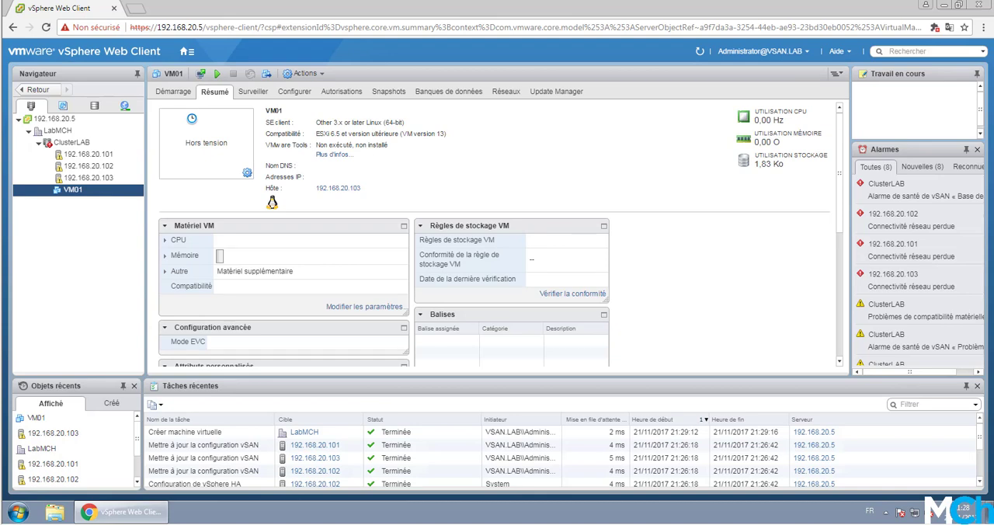
{"action": "left_click", "coordinate": [218, 74]}
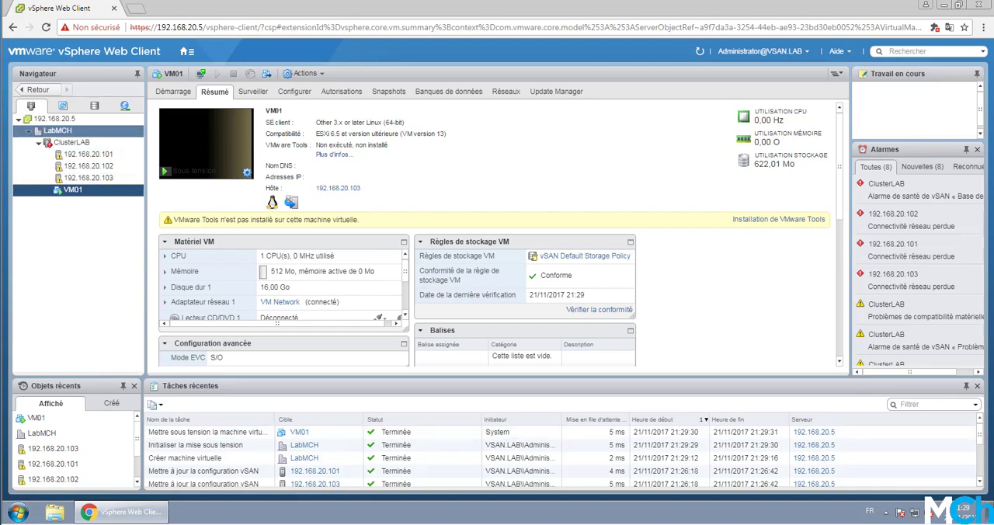
- Review the problems and recent tasks monitored on vCenter 192.168.20.5, enlarging the task list to show more rows
{"action": "left_click", "coordinate": [60, 131]}
{"action": "left_click", "coordinate": [59, 119]}
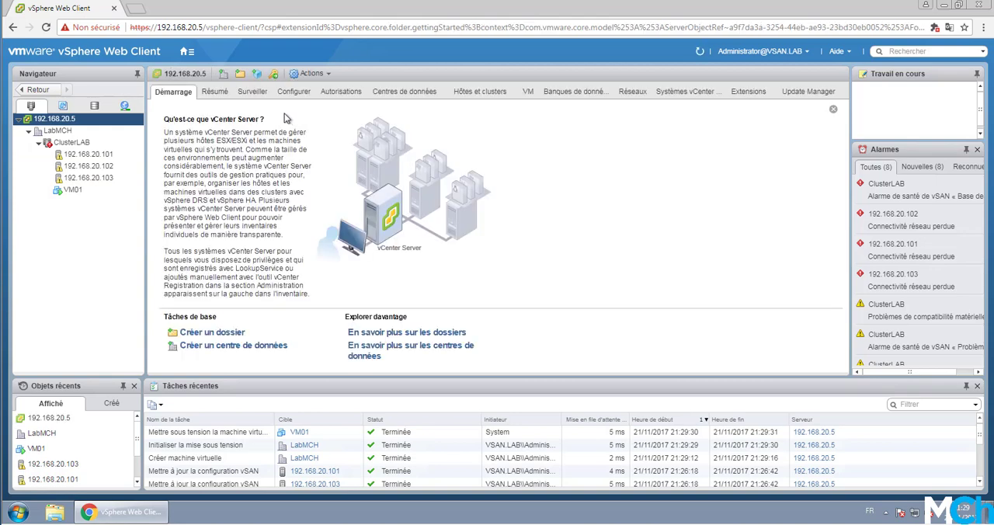
{"action": "left_click", "coordinate": [261, 93]}
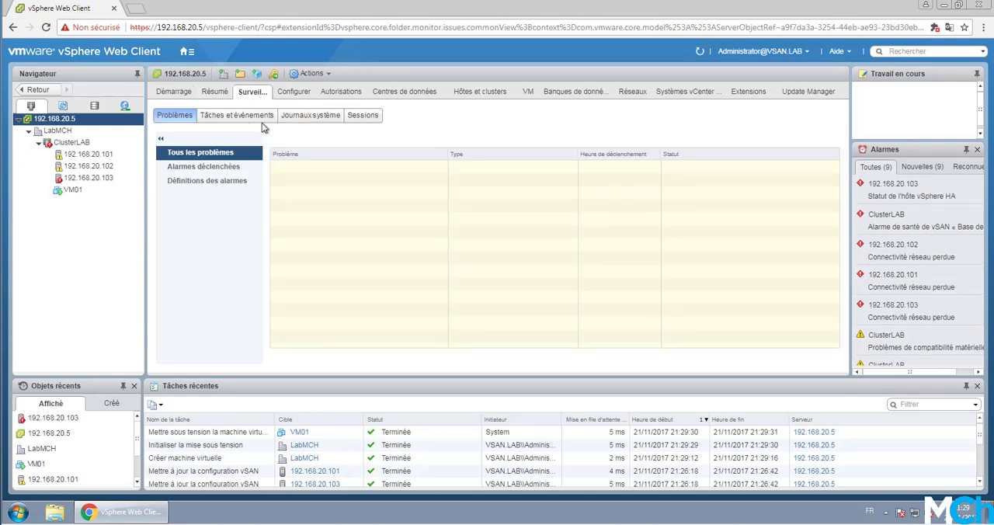
{"action": "left_click", "coordinate": [262, 120]}
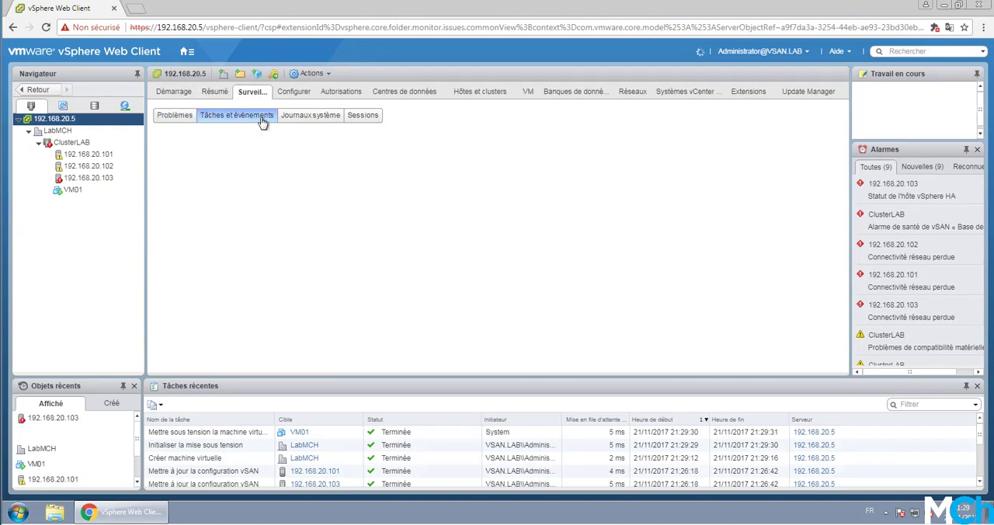
{"action": "left_click", "coordinate": [181, 116]}
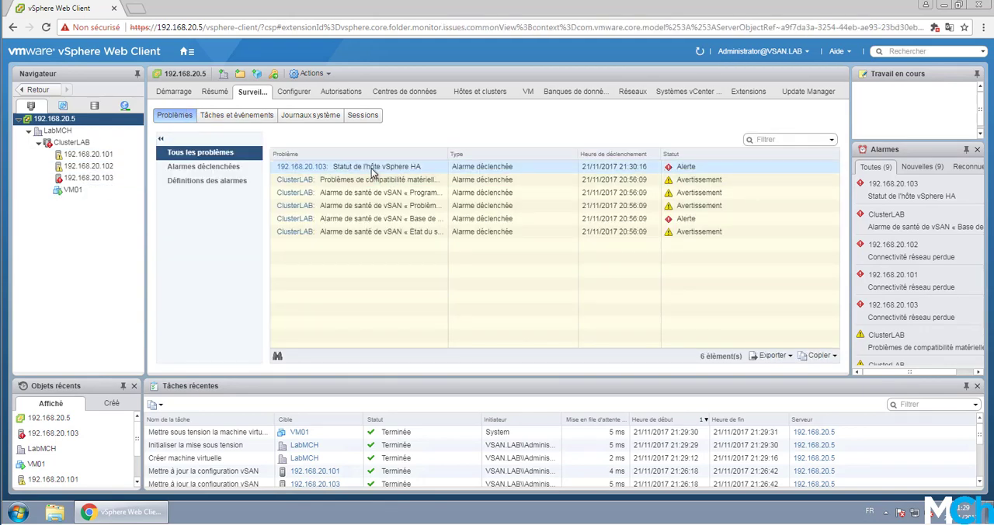
{"action": "left_click", "coordinate": [247, 119]}
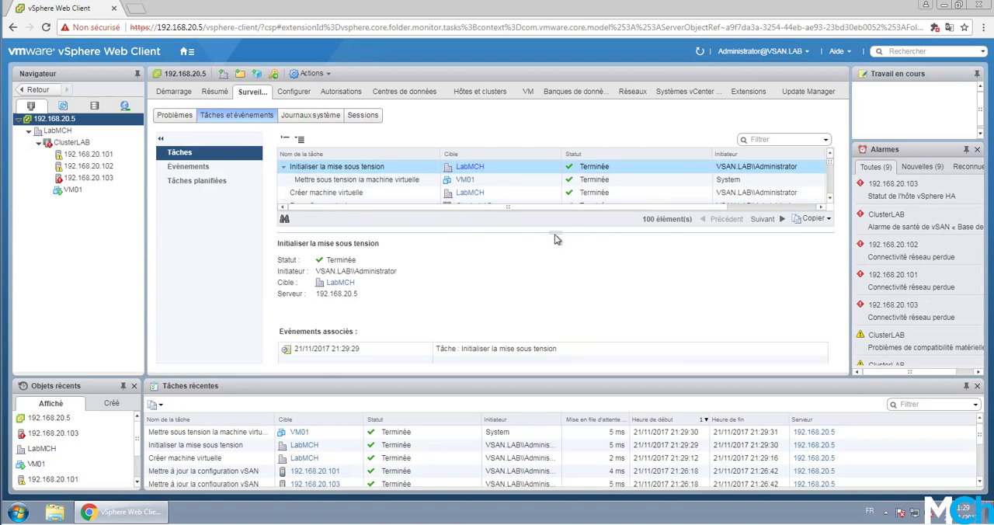
{"action": "left_click_drag", "start_coordinate": [555, 233], "coordinate": [568, 291]}
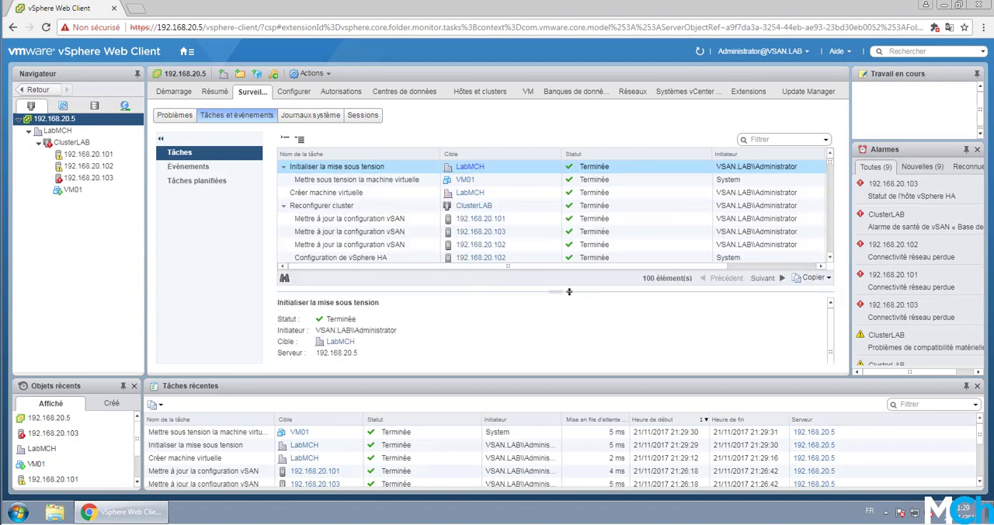
- Check the summary of host 192.168.20.103, the vCenter task list and the summary of VM01
{"action": "left_click", "coordinate": [91, 178]}
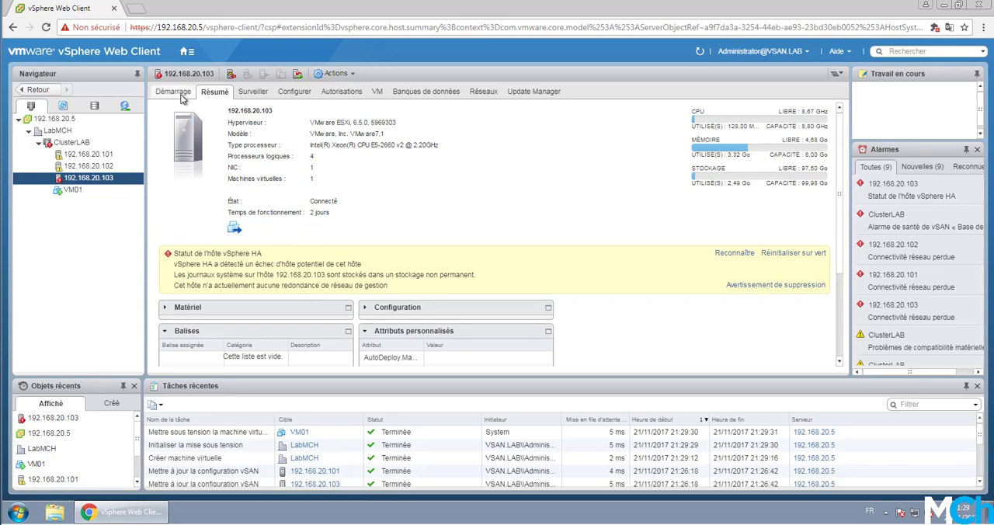
{"action": "left_click", "coordinate": [82, 122]}
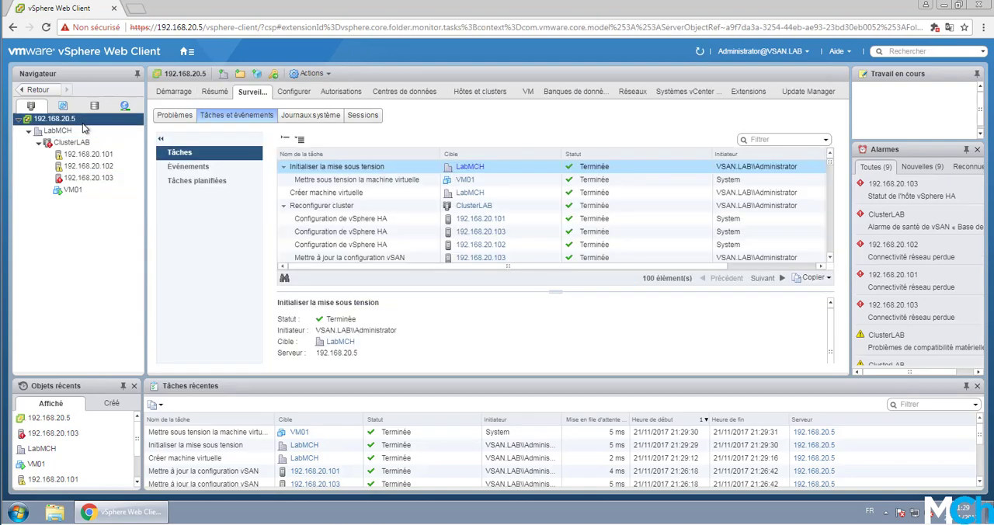
{"action": "left_click", "coordinate": [81, 192]}
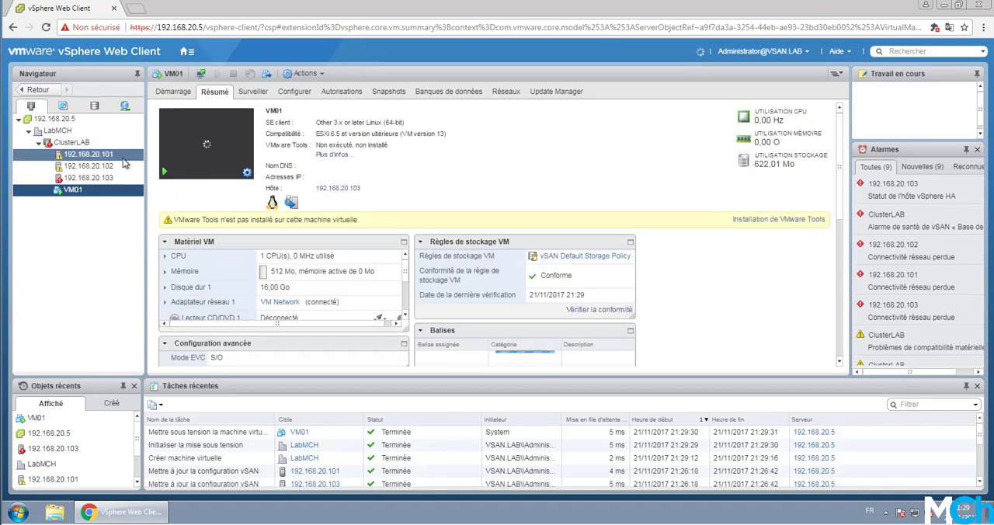
- Examine ClusterLAB's summary and its vSphere HA configuration problems
{"action": "left_click", "coordinate": [73, 143]}
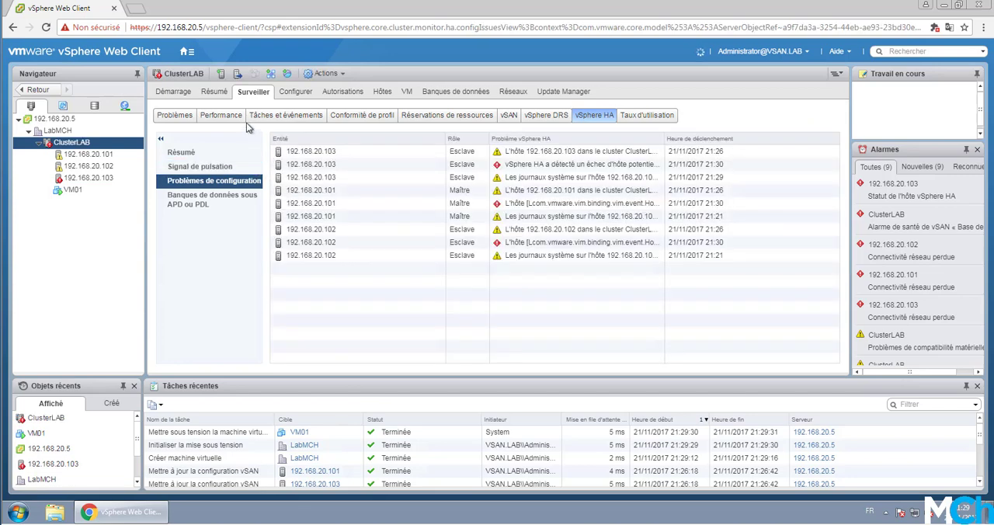
{"action": "left_click", "coordinate": [224, 93]}
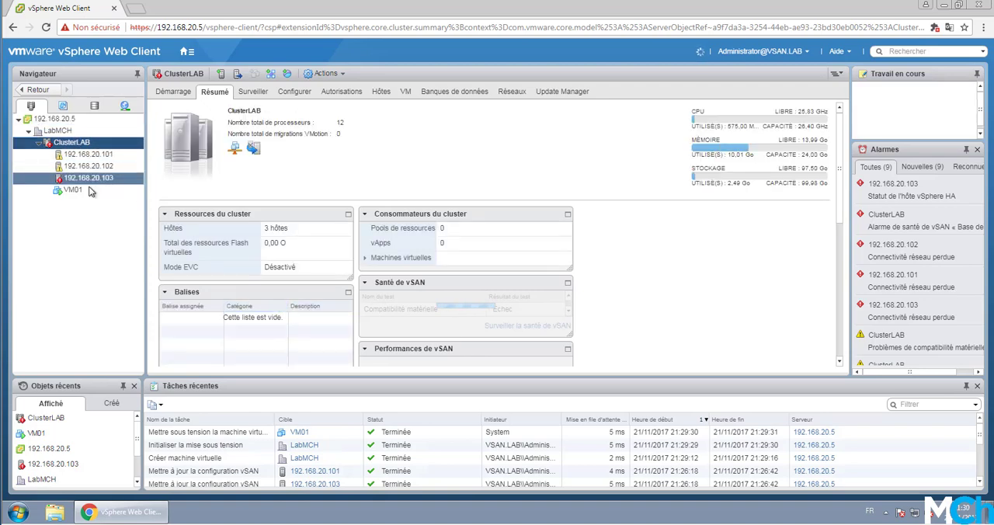
{"action": "left_click", "coordinate": [254, 92]}
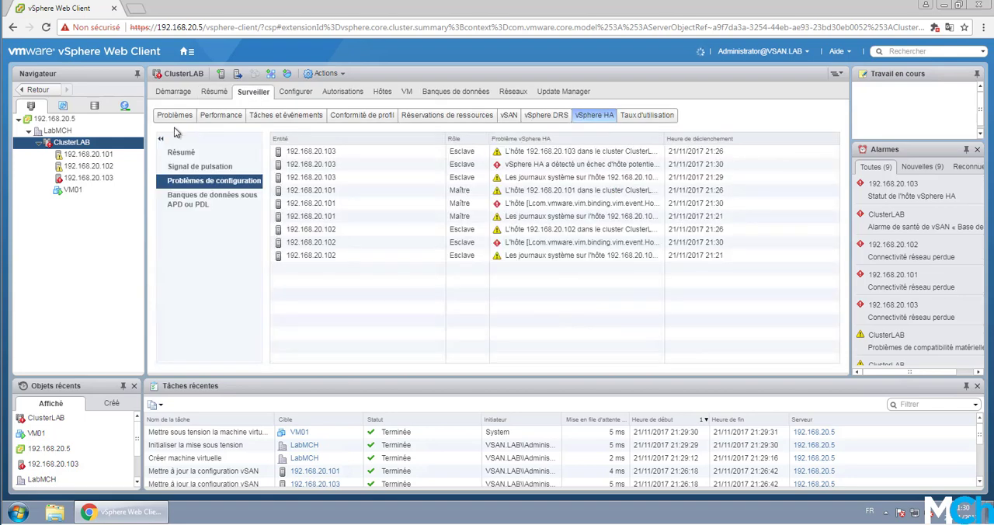
- Open the summary of the LabMCH datacenter and refresh it to update the alarms
{"action": "left_click", "coordinate": [76, 132]}
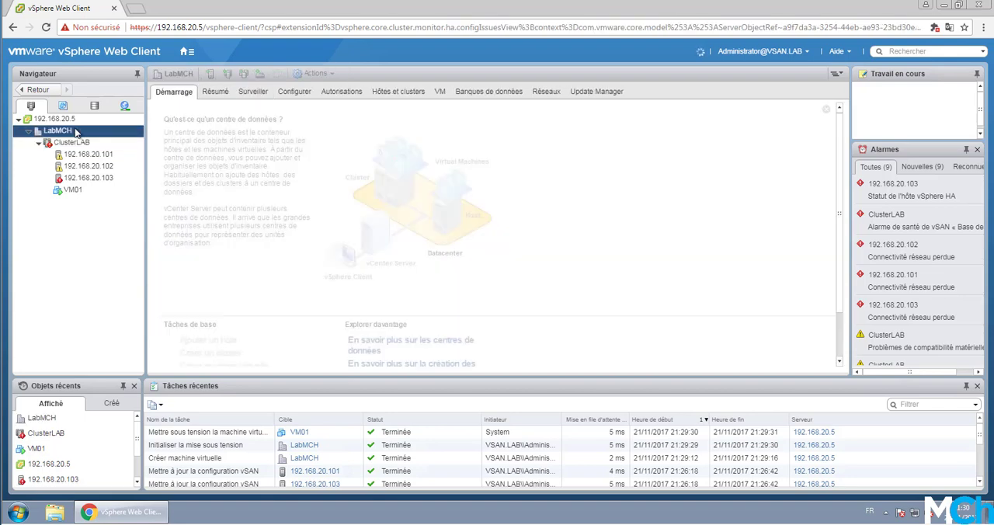
{"action": "left_click", "coordinate": [215, 93]}
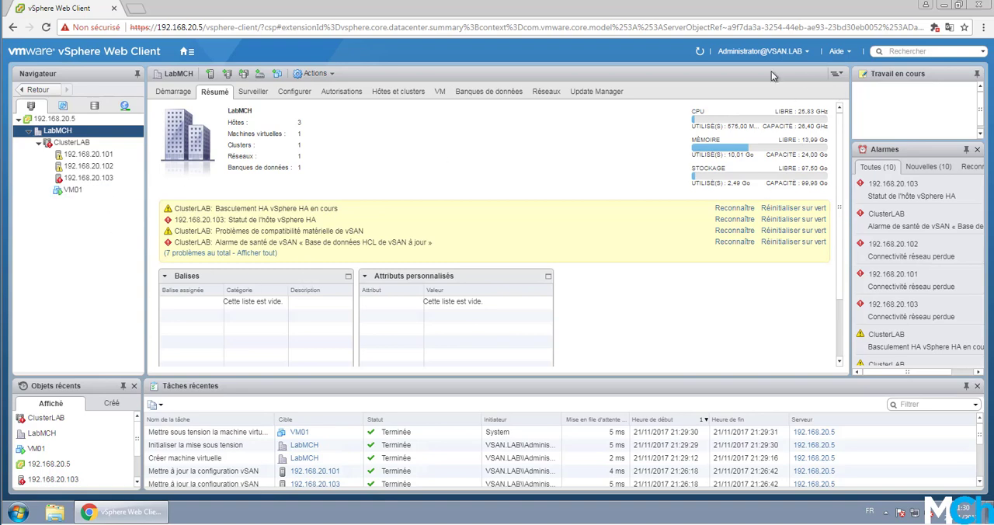
{"action": "left_click", "coordinate": [700, 52]}
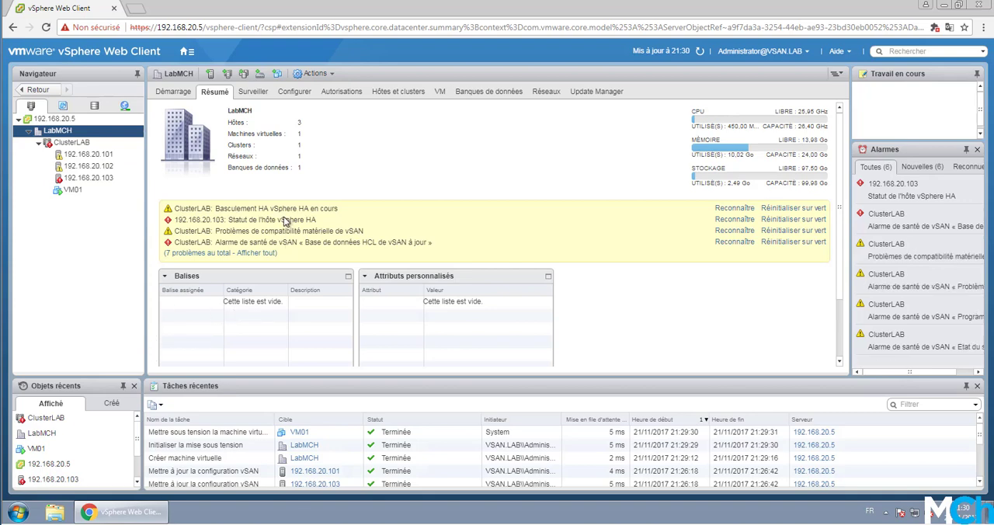
- Check in VM01's summary which host it runs on and open host 192.168.20.102
{"action": "left_click", "coordinate": [90, 195]}
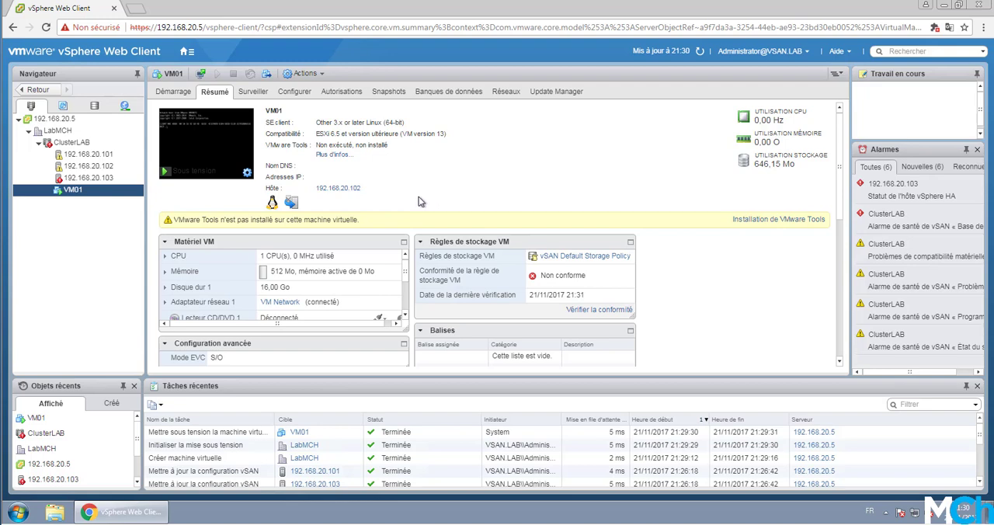
{"action": "scroll", "coordinate": [350, 272], "scroll_direction": "down", "scroll_amount": 5}
{"action": "scroll", "coordinate": [350, 274], "scroll_direction": "up", "scroll_amount": 5}
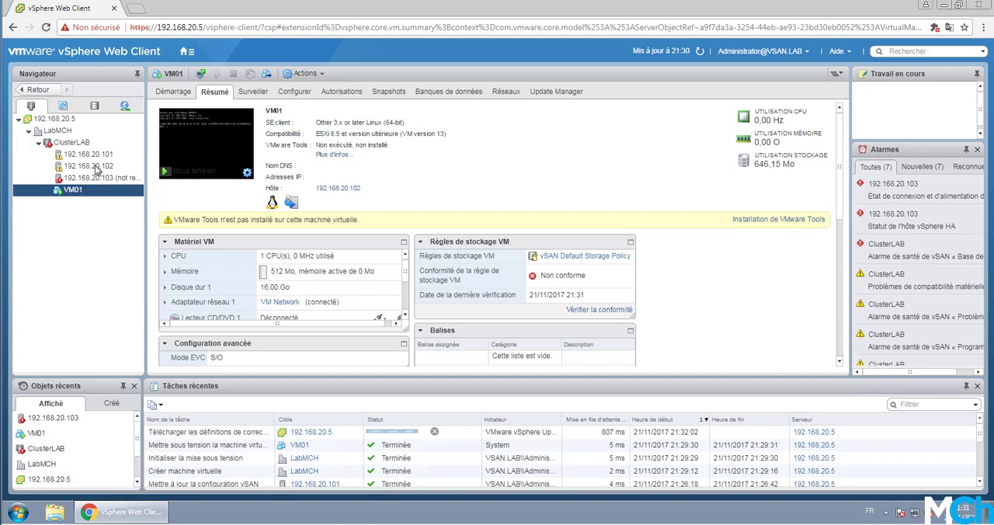
{"action": "left_click", "coordinate": [106, 168]}
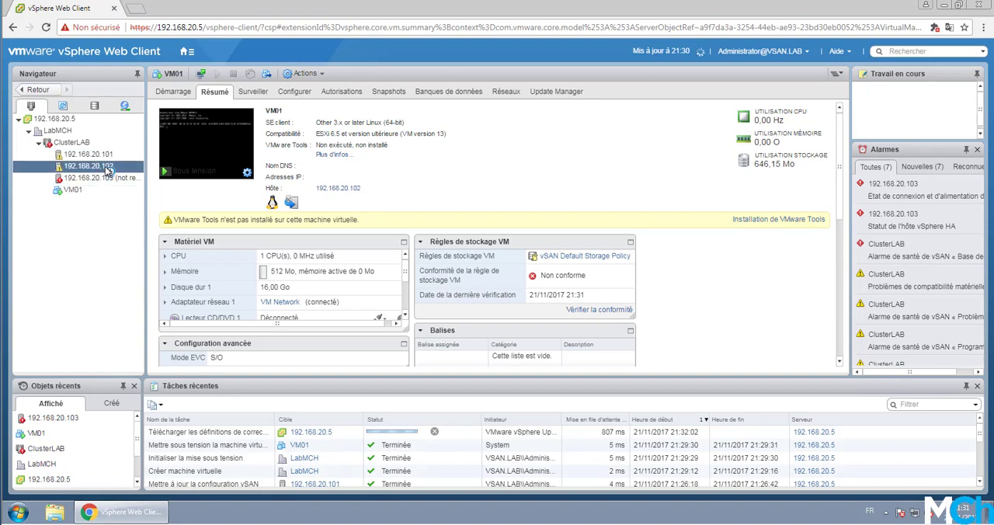